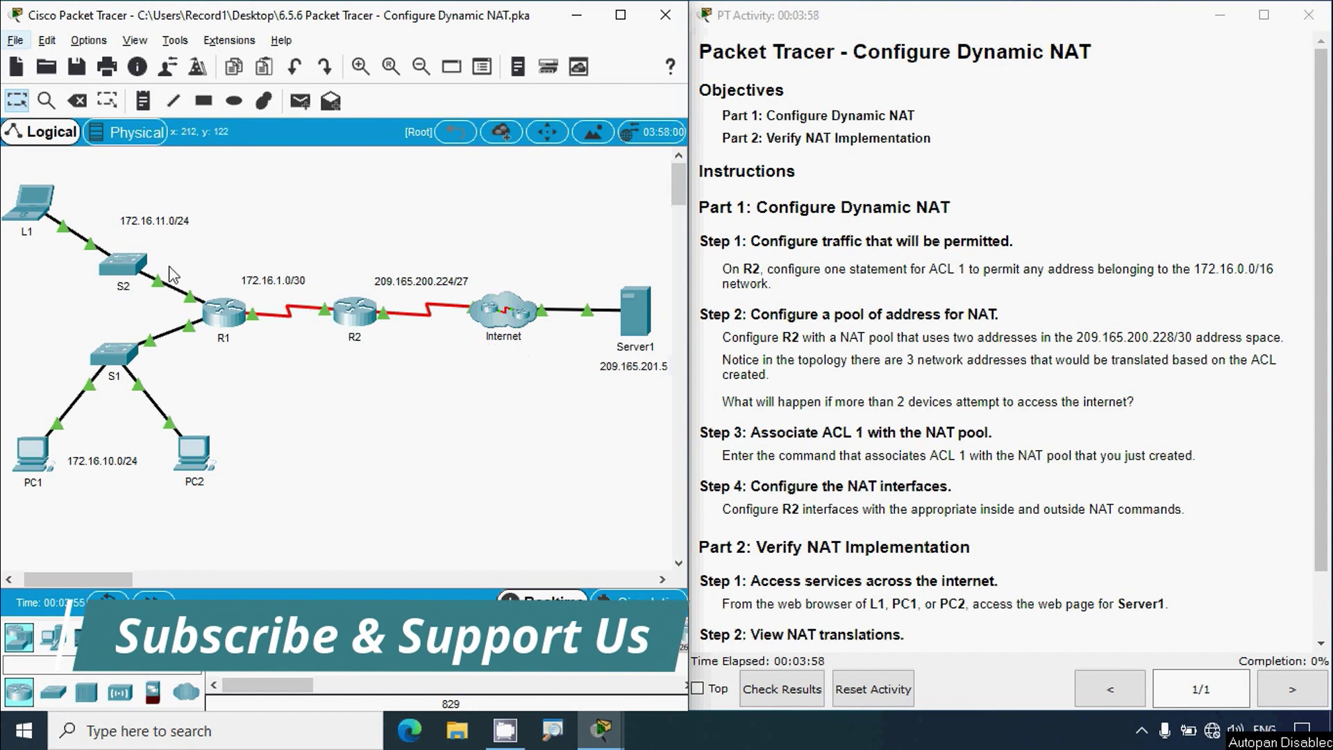
drag(11, 165, 274, 464)
click(301, 458)
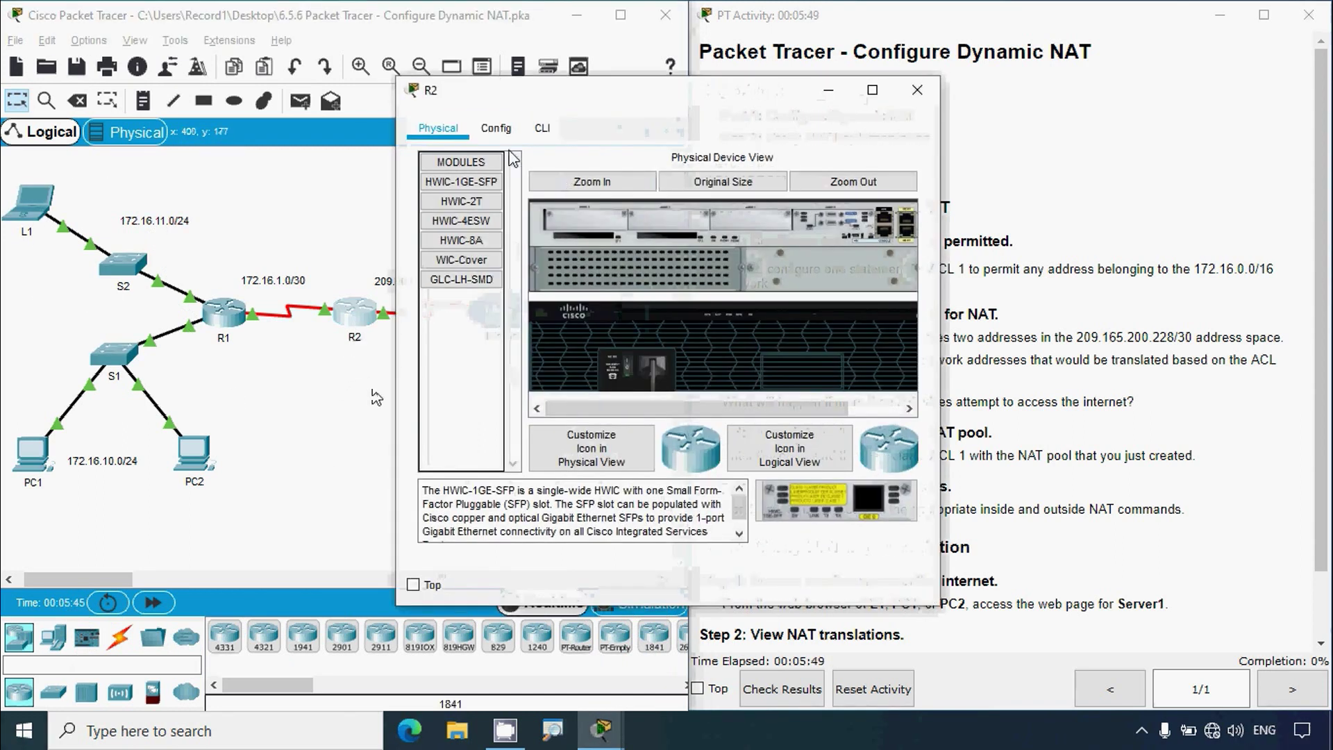
- Bring up router R2's command line in a maximized window and enter global configuration mode
click(560, 128)
click(873, 87)
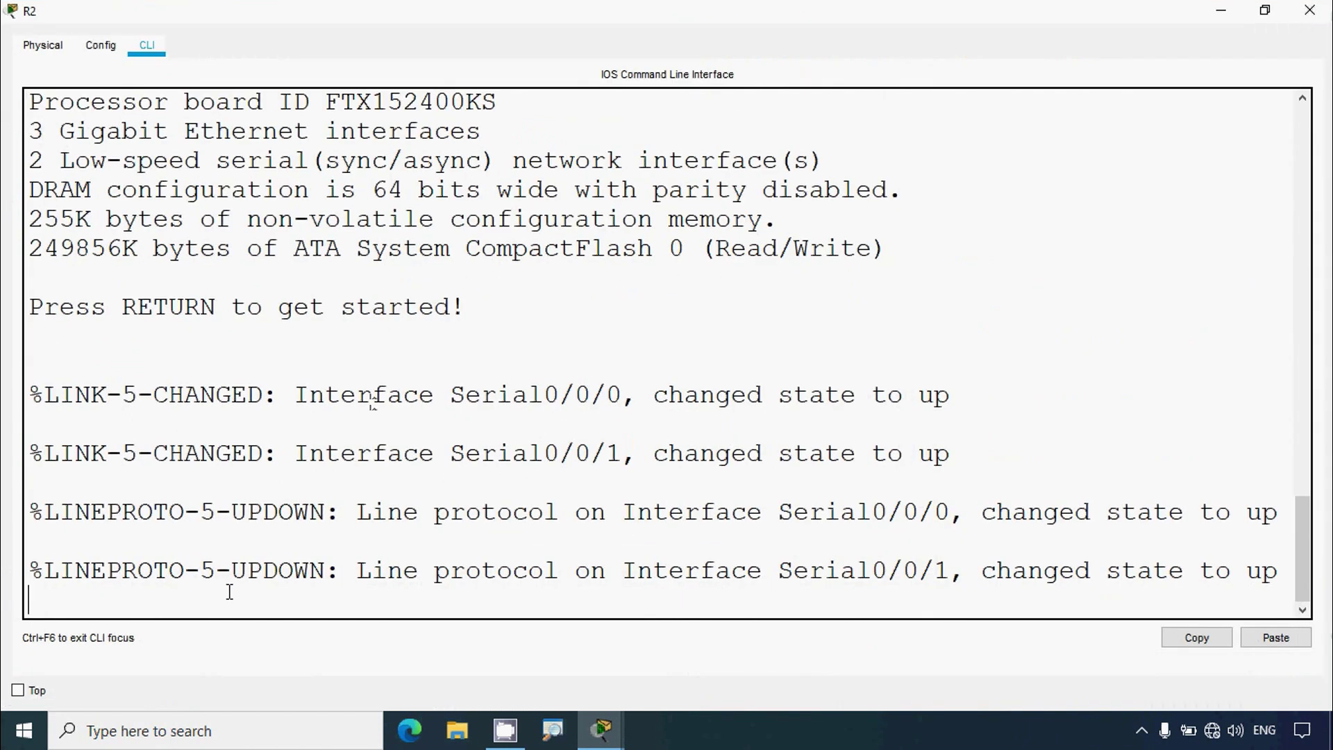
key(Return)
text(enable)
key(Return)
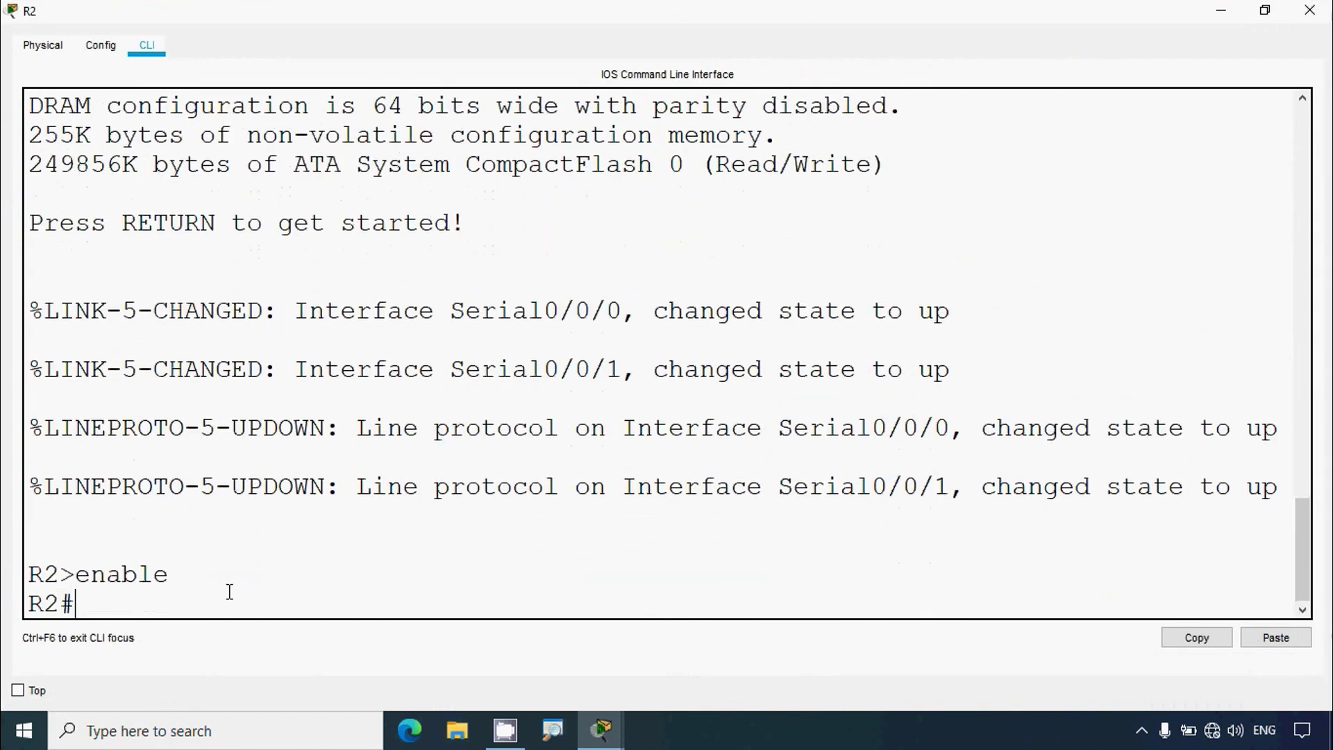
text(conf t)
key(Return)
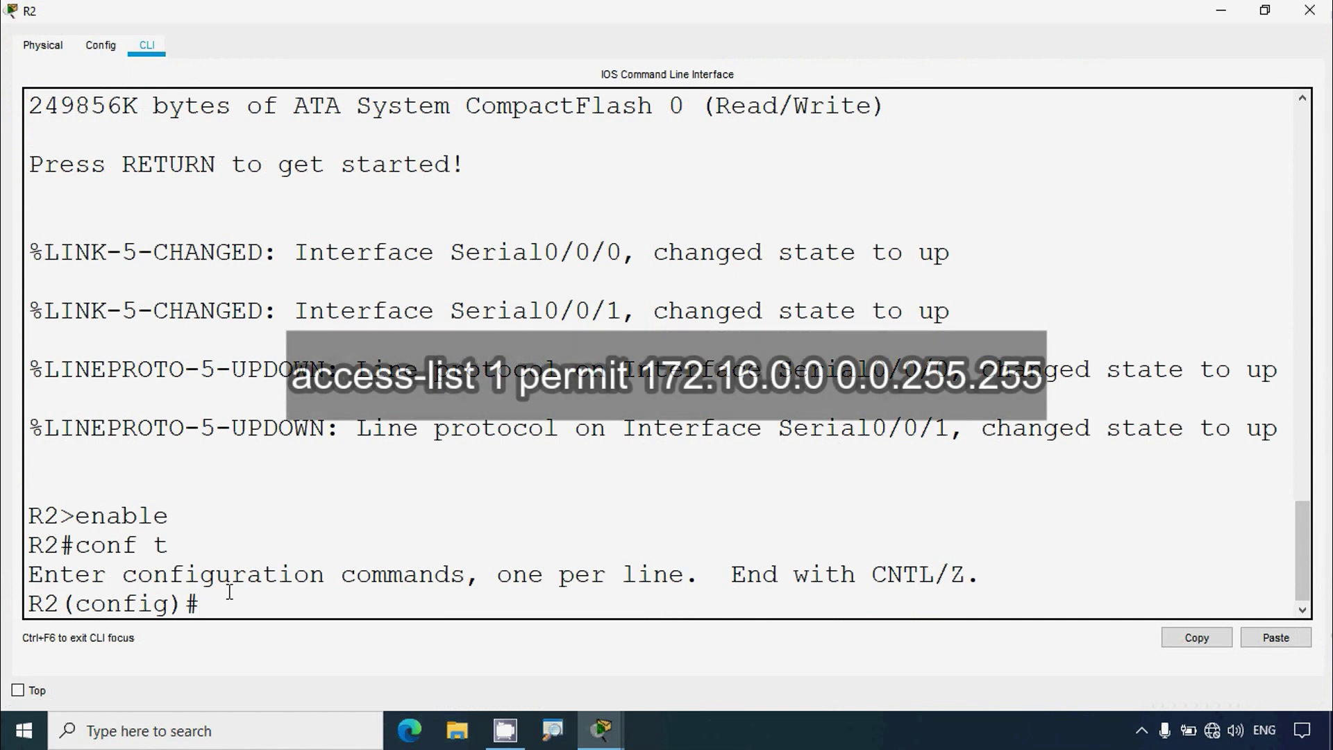
- Create access list 1 on R2 permitting network 172.16.0.0 with wildcard mask 0.0.255.255, and close the router window
text(access-l)
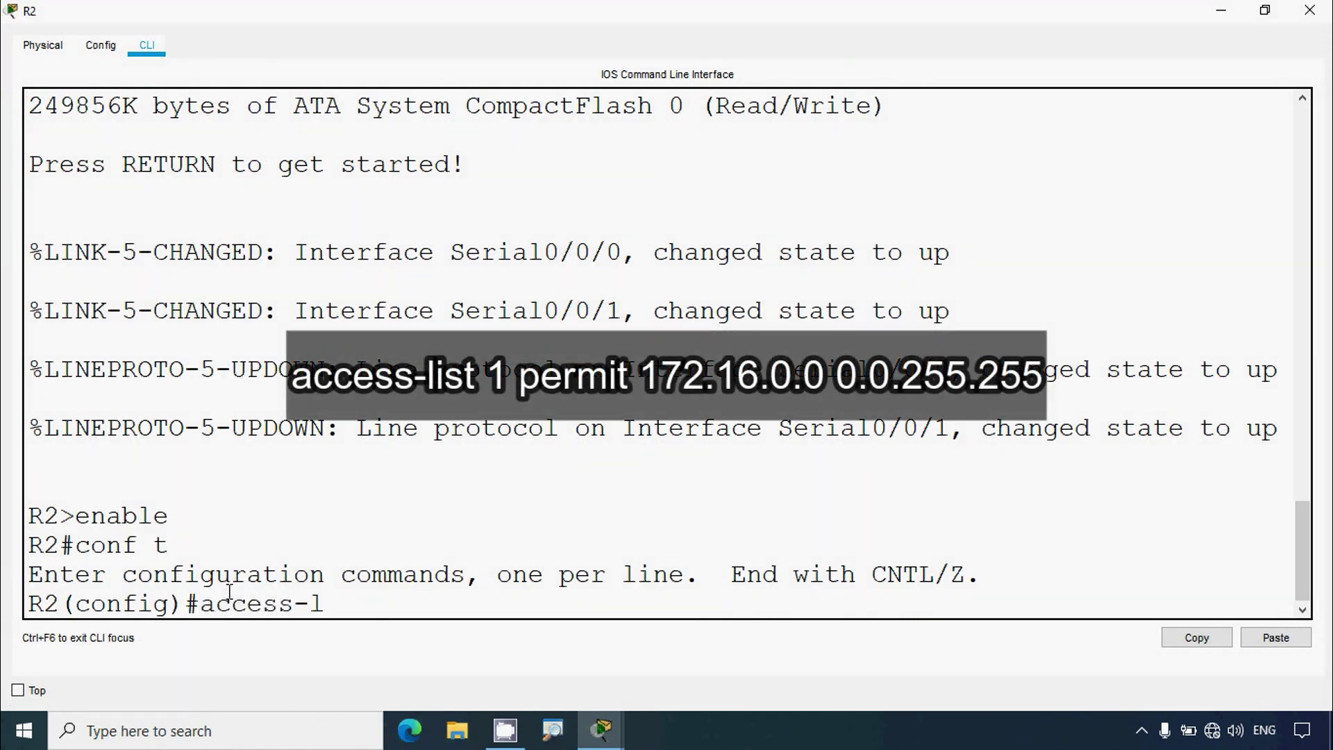
text(ist 1 permit)
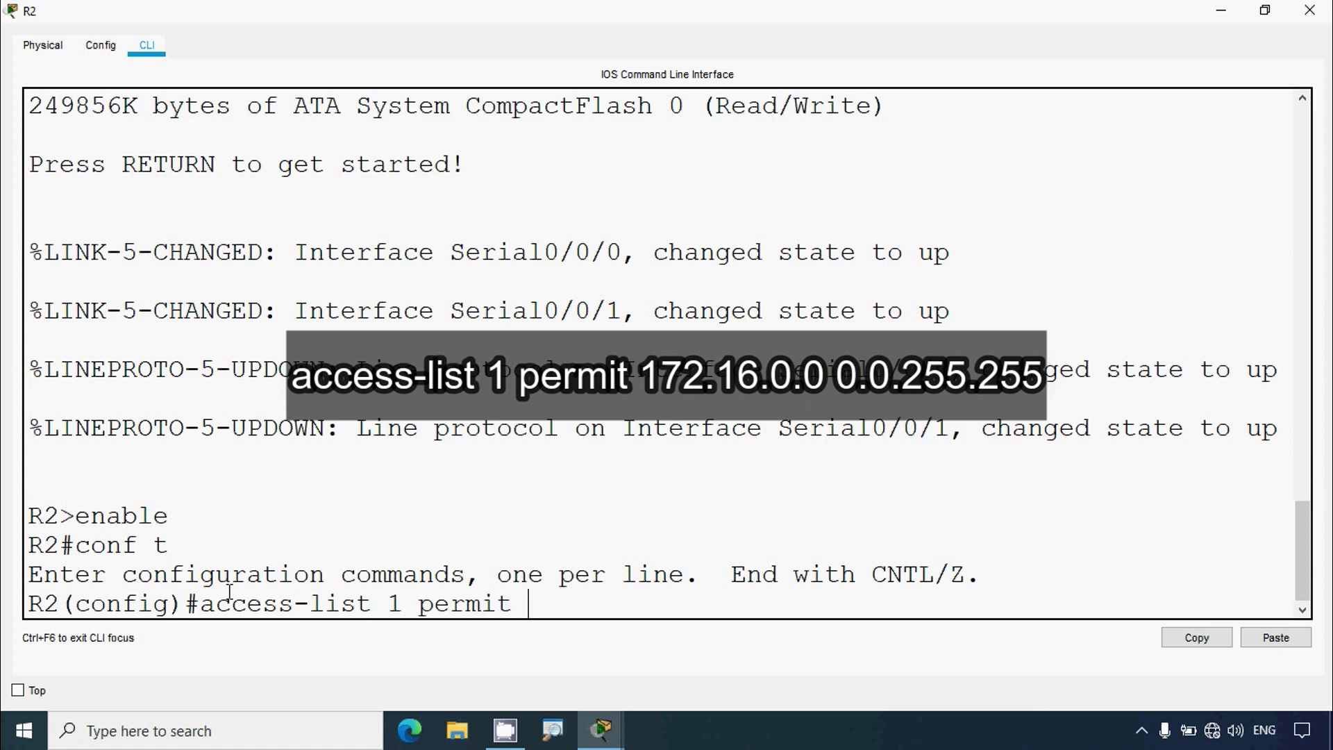
text( 172.16.0.0)
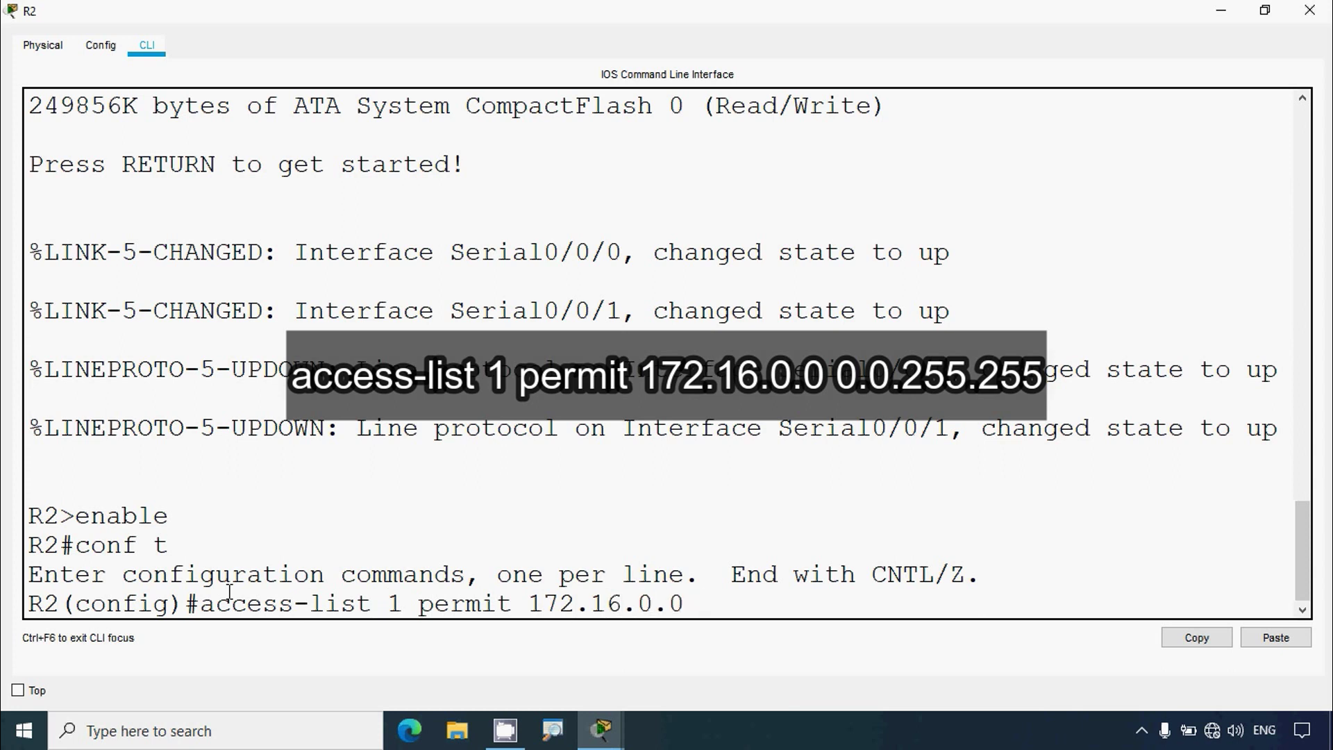
text( 0.0.255.255)
key(Return)
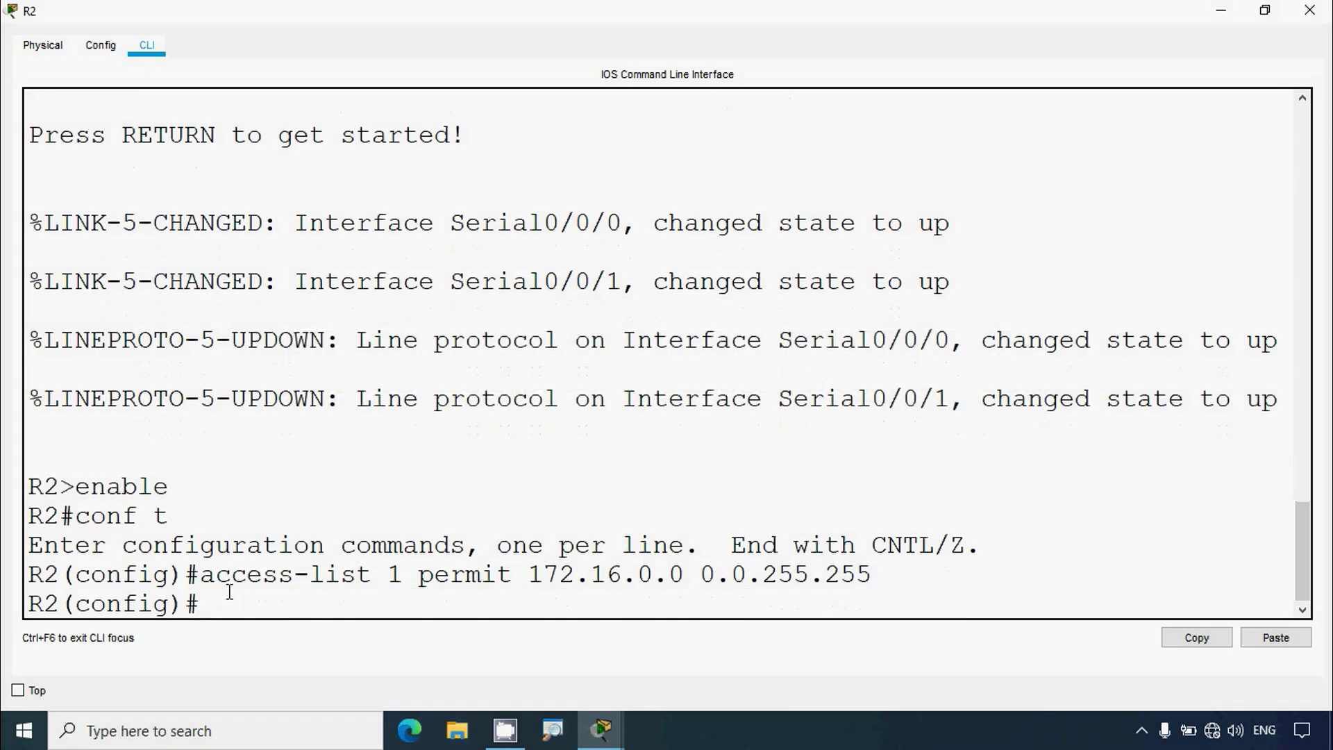
click(1309, 10)
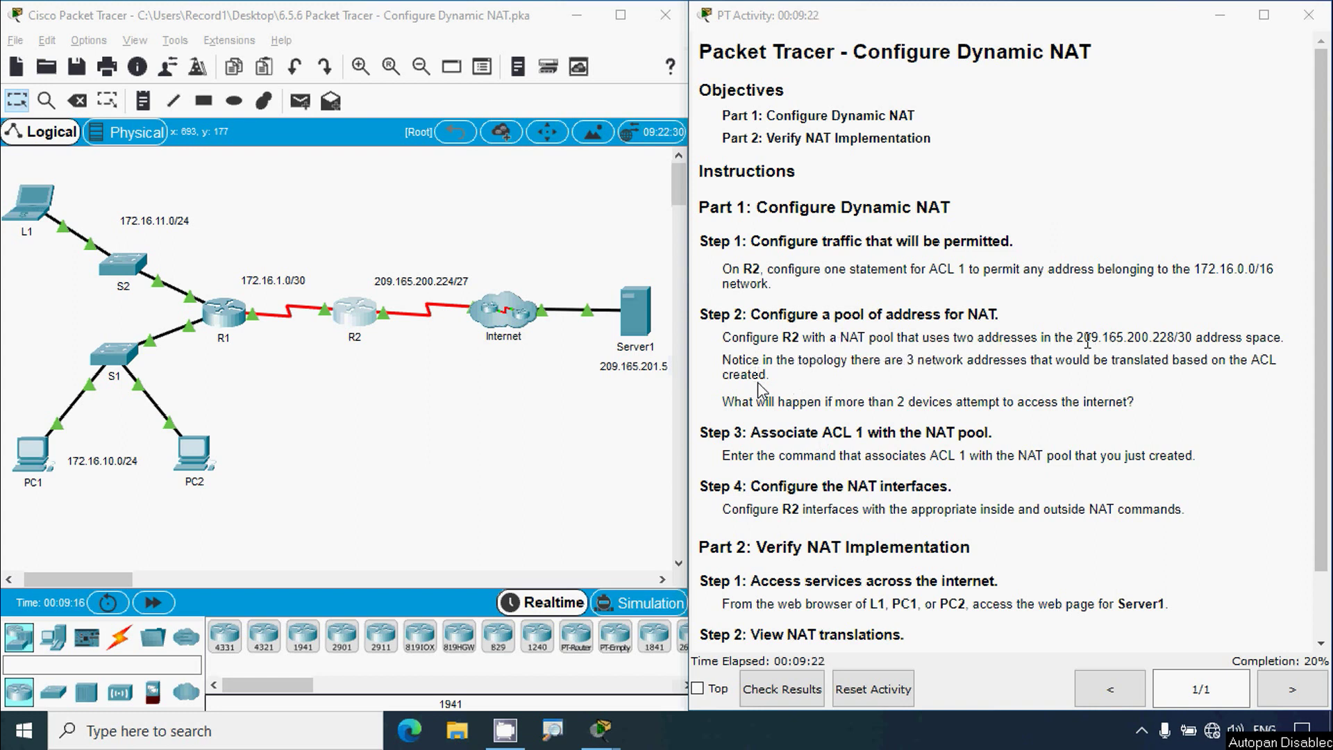
- Reopen R2's command line and begin the command for NAT pool MY_POOL with start address 209.165.200.229
drag(1079, 337, 1276, 339)
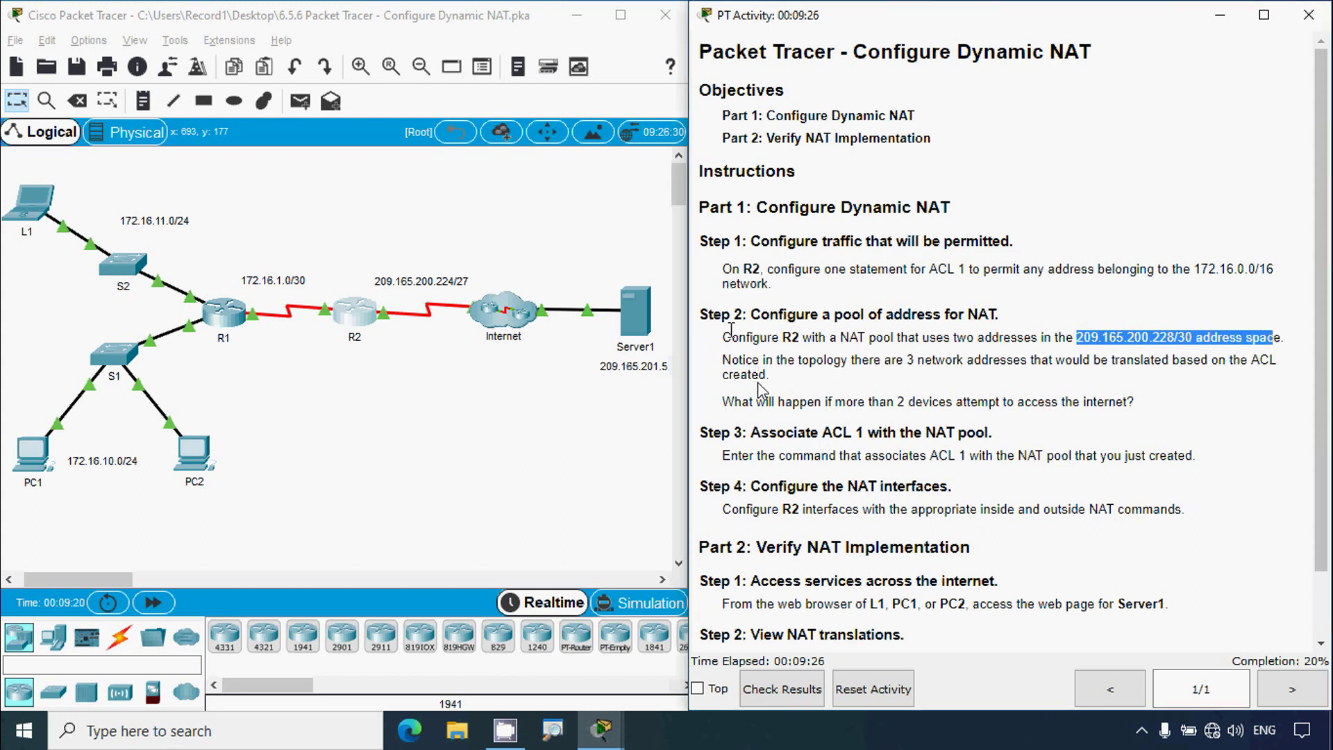
click(354, 313)
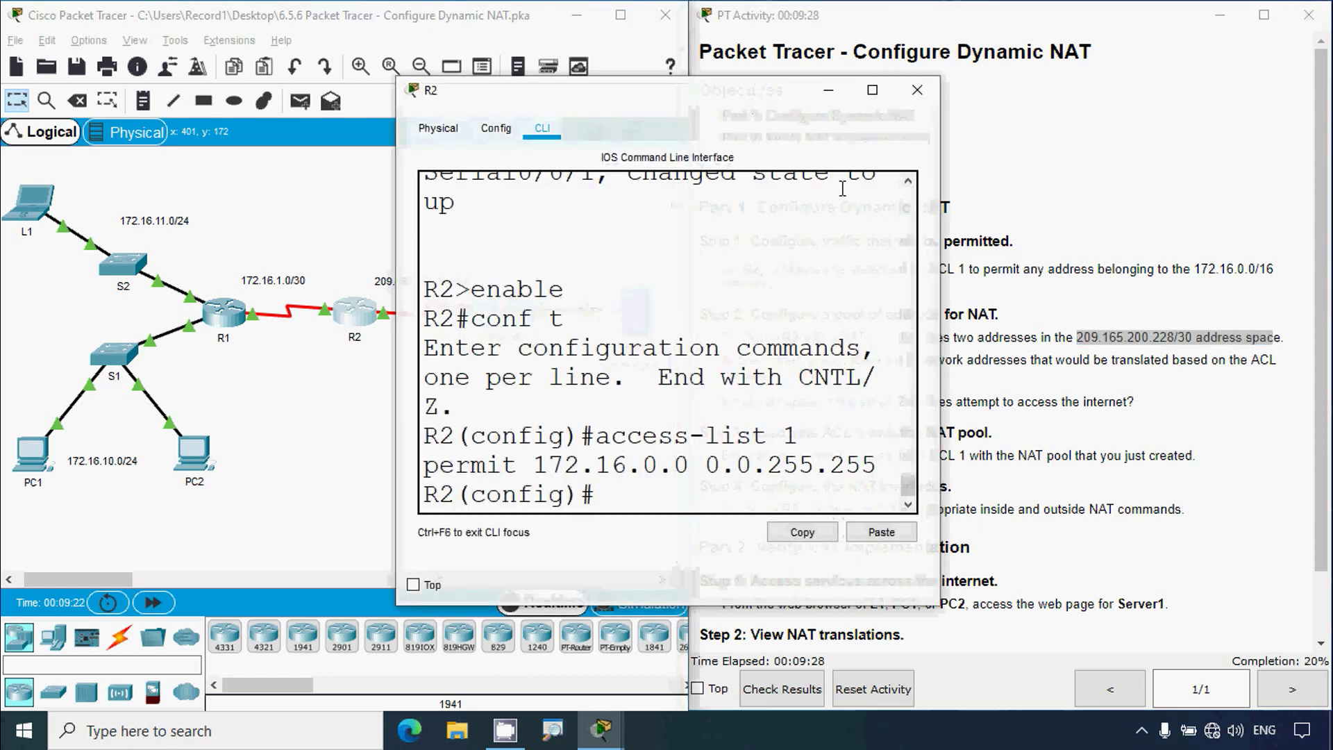
click(872, 90)
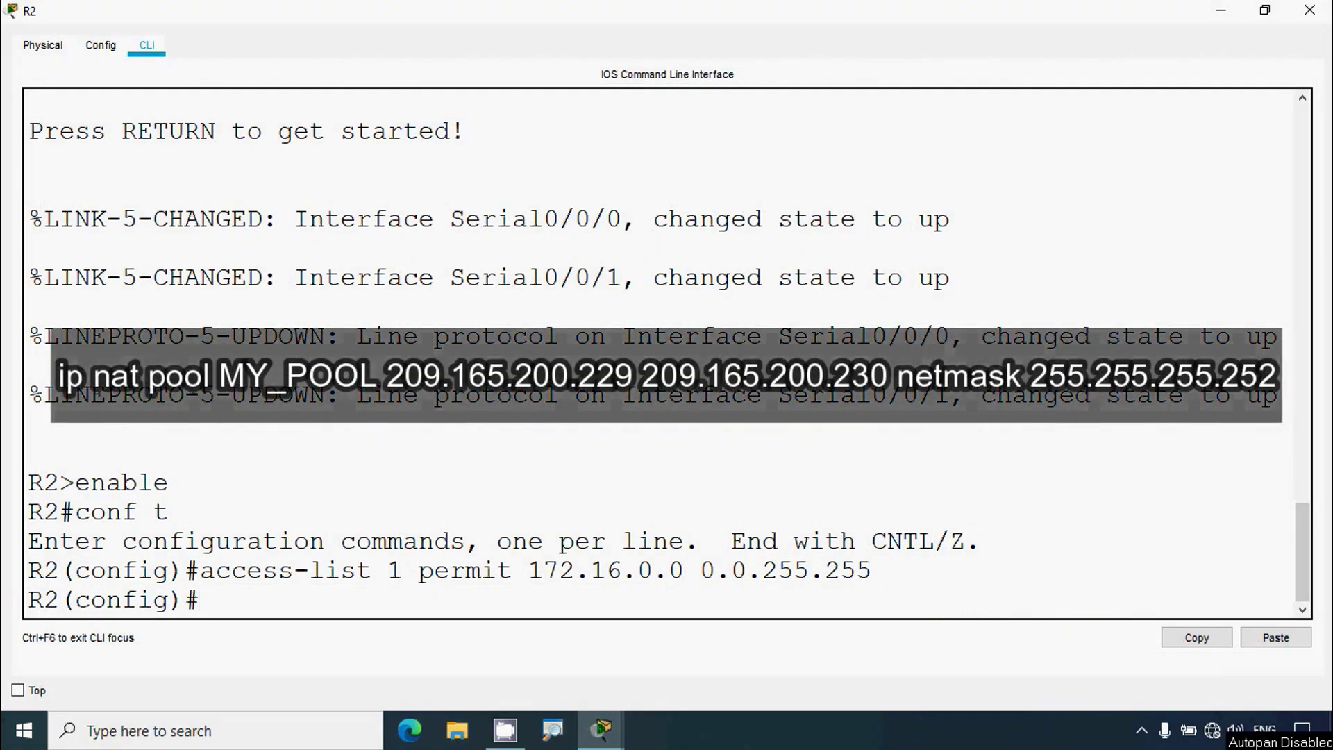
text(ip nat pool)
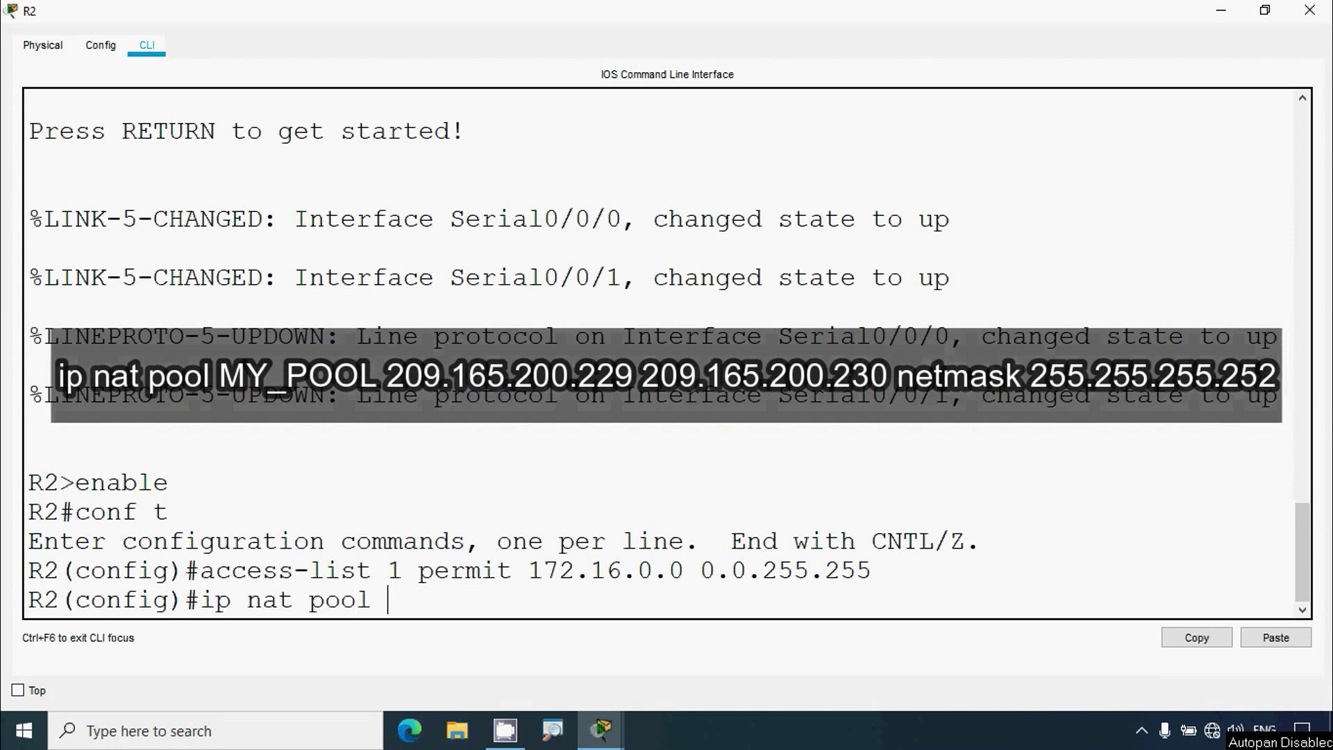
text( MY_POOL )
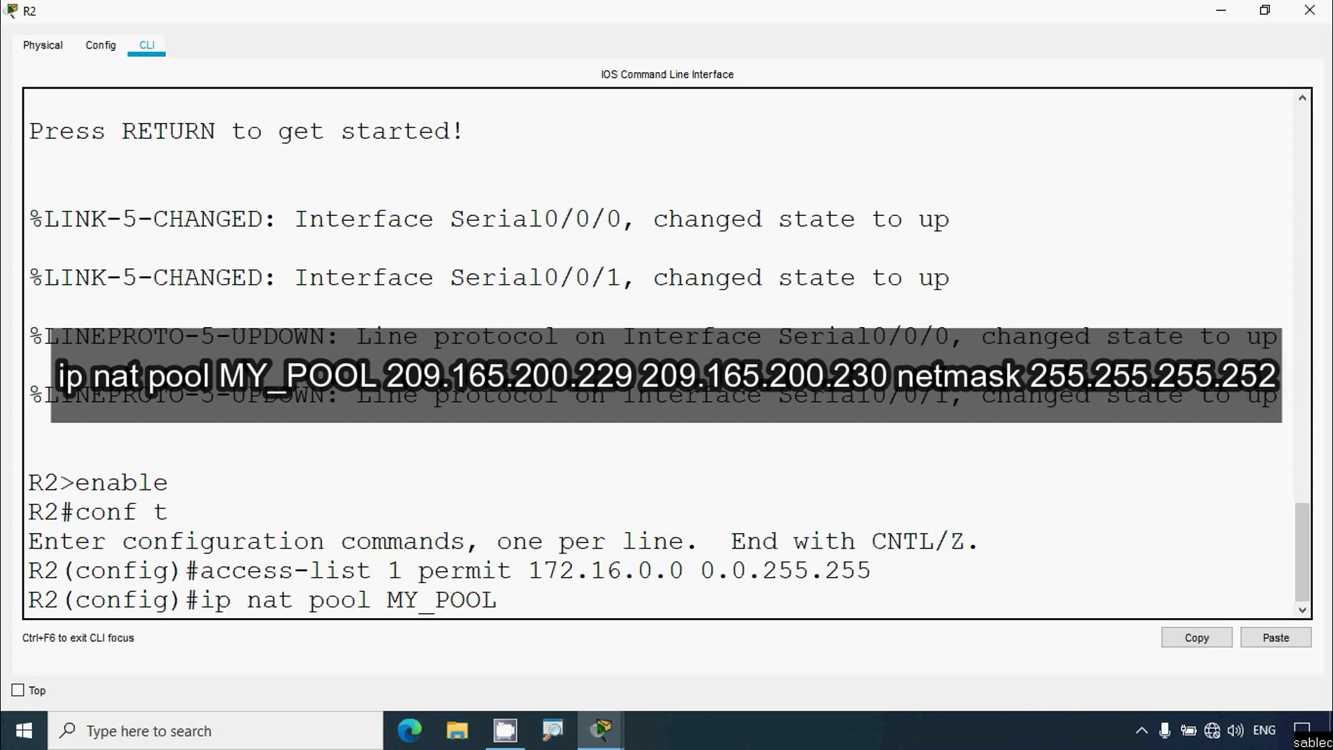
text(209.165.22)
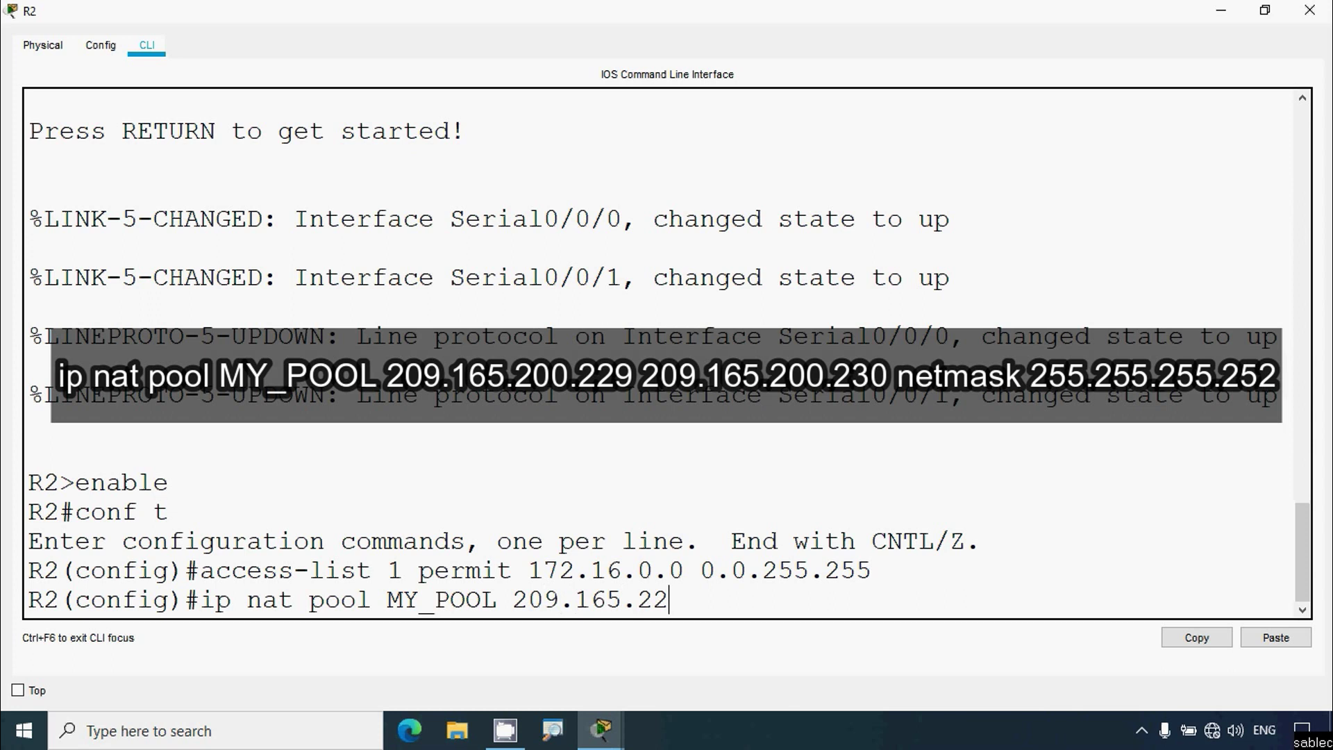
key(BackSpace)
text(00.229)
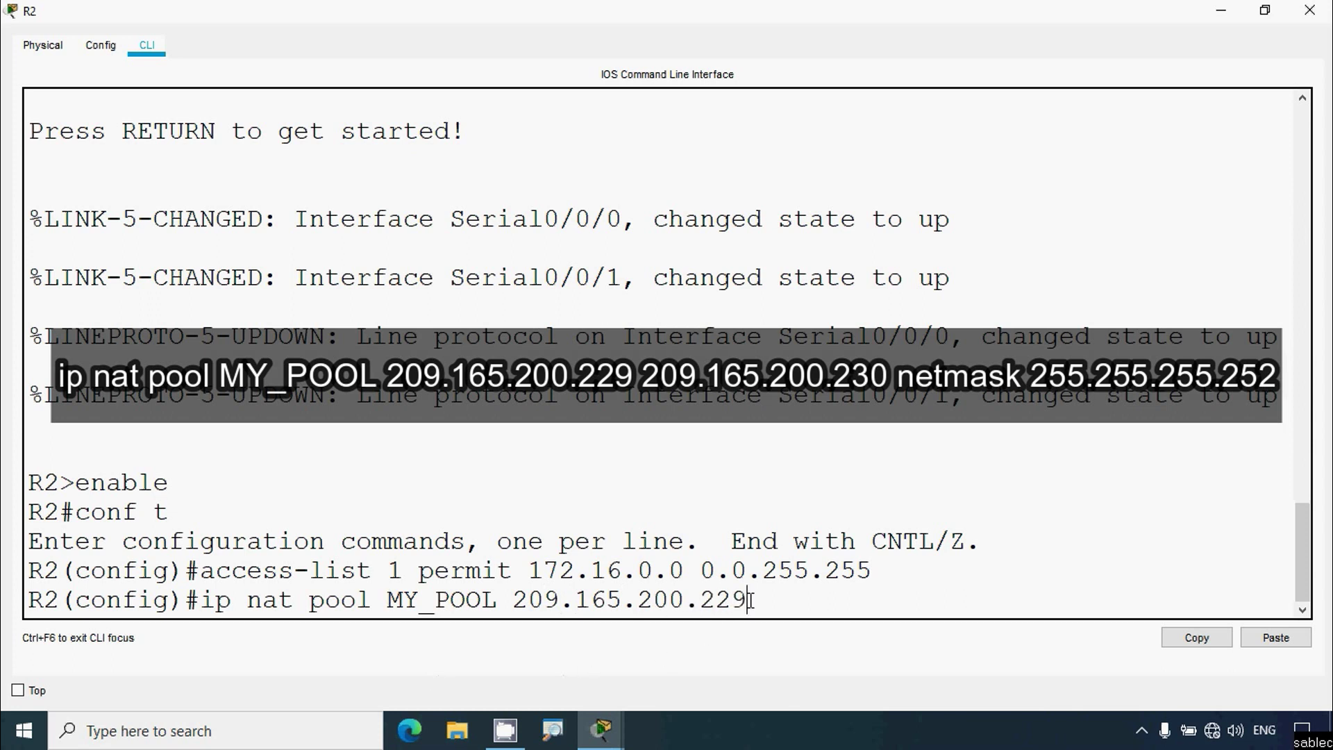
- Reuse the start address in the pool command to add 209.165.200.230 as the end address
drag(750, 599, 519, 603)
right_click(525, 602)
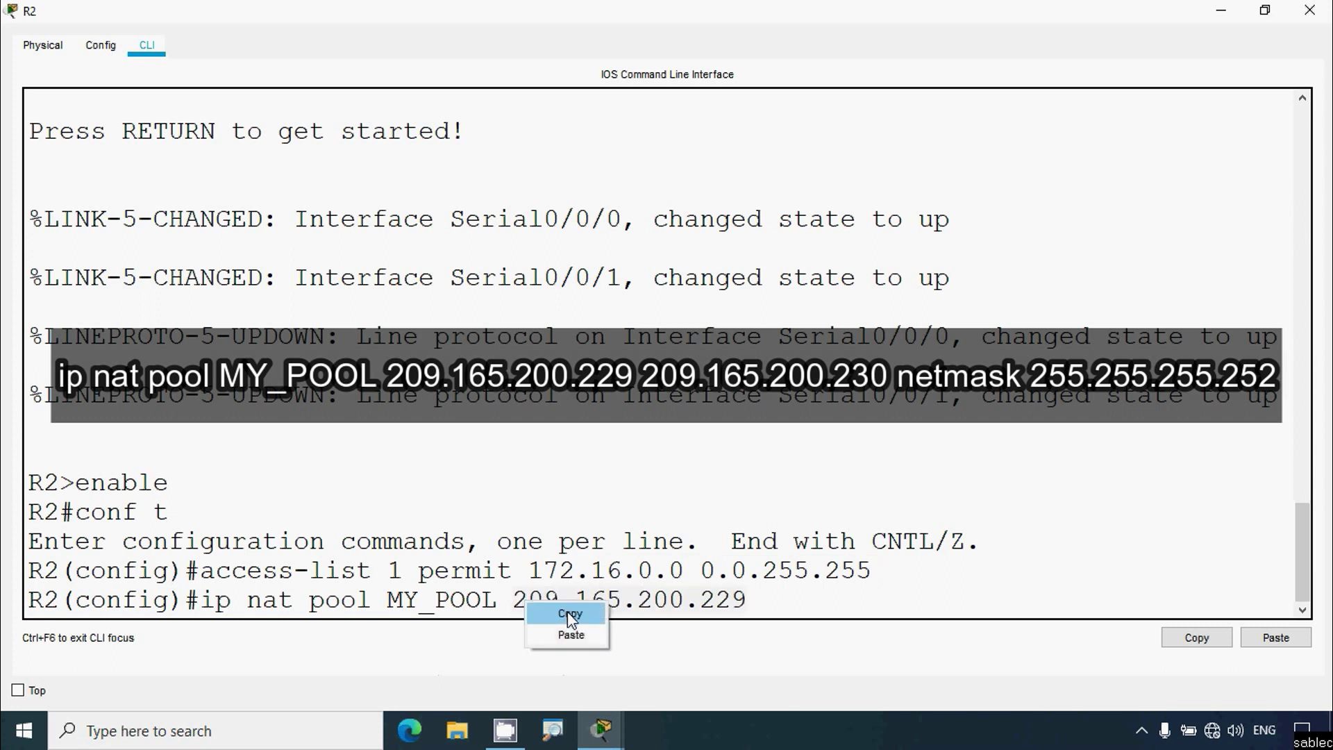
click(571, 615)
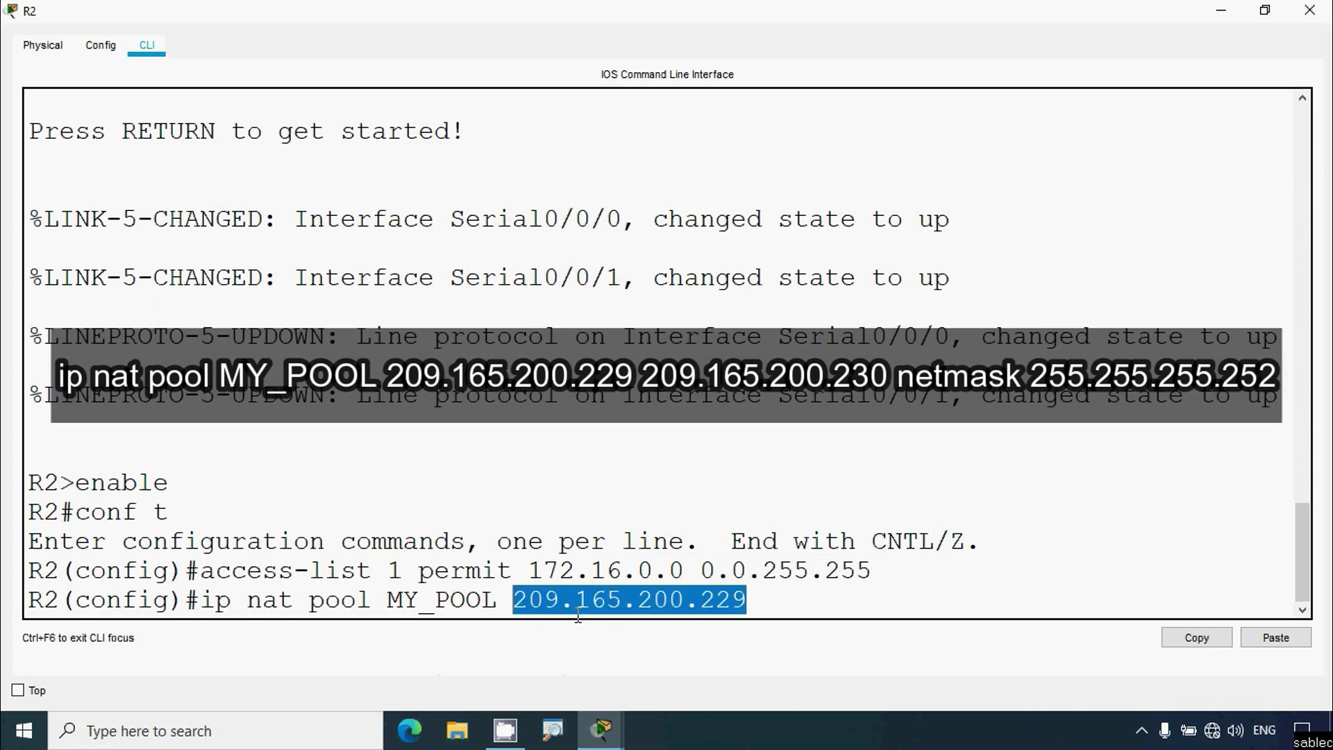
right_click(790, 600)
click(827, 633)
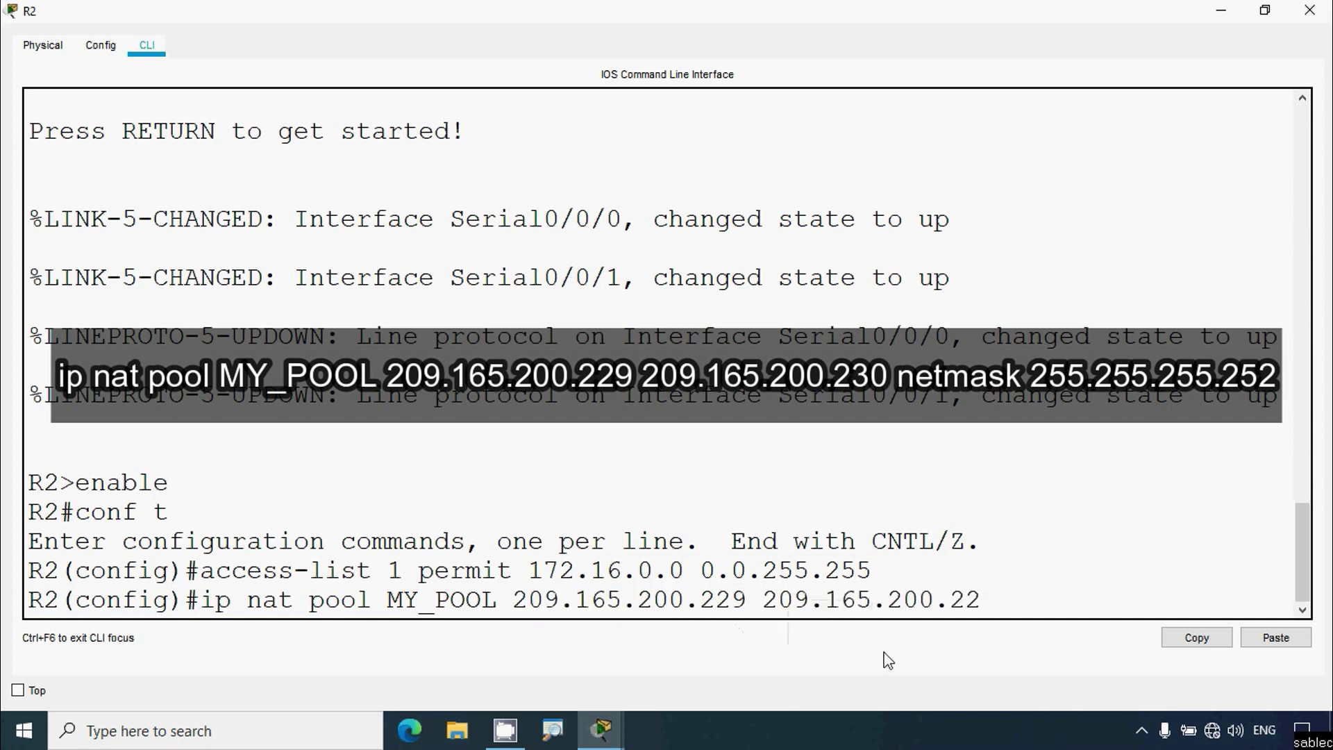
text(30)
drag(698, 602, 747, 602)
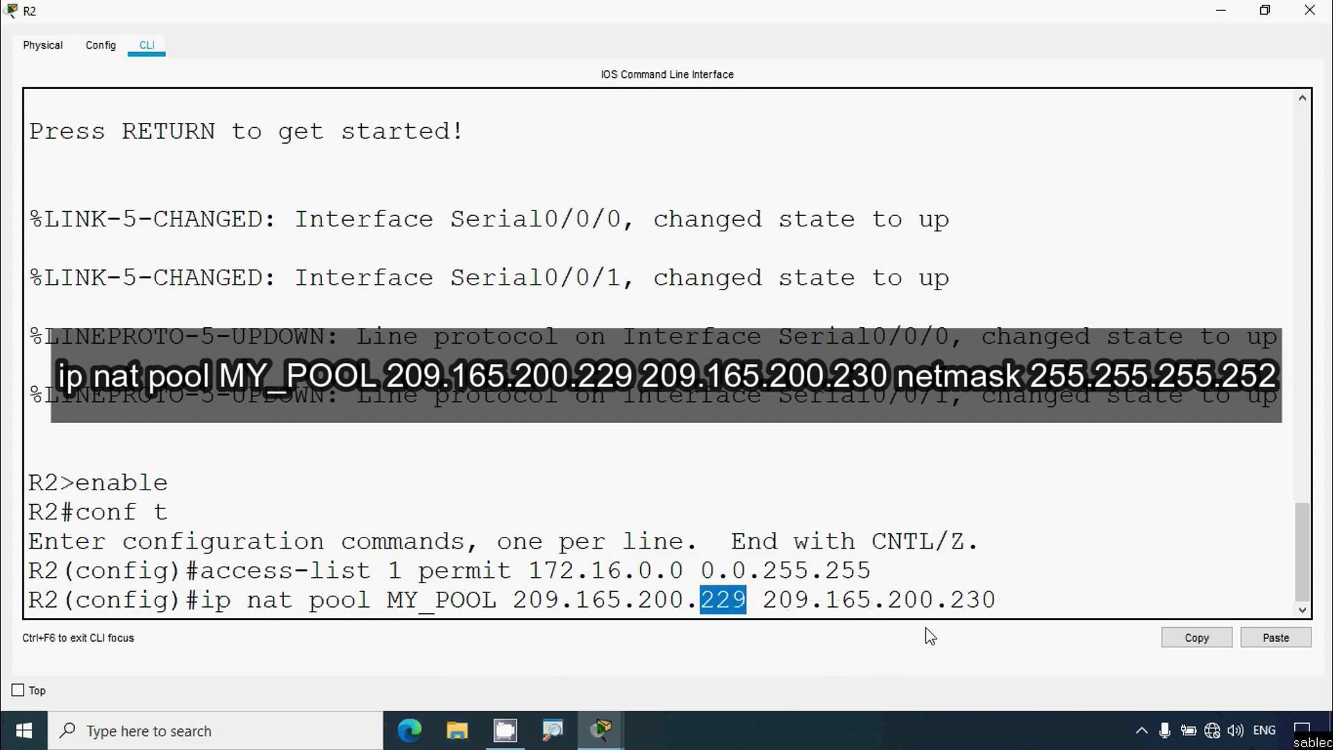
drag(950, 601, 997, 601)
click(1101, 616)
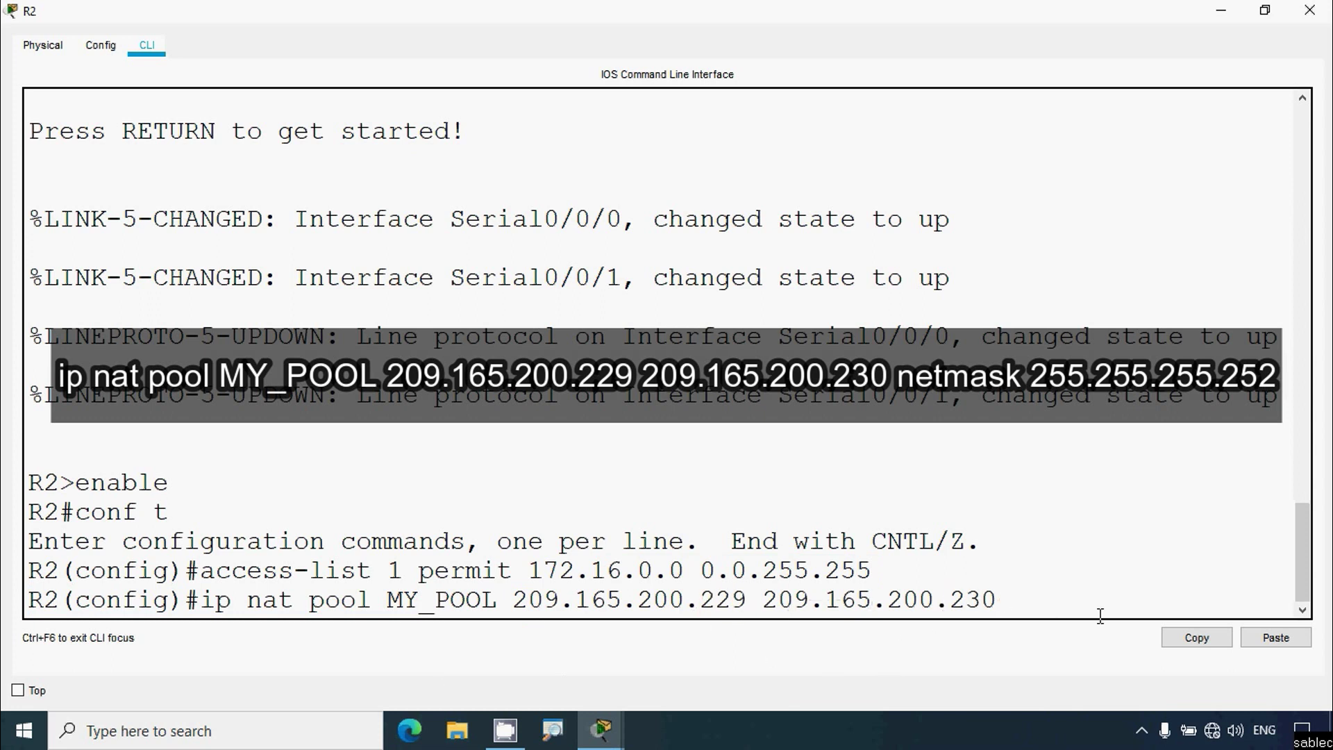
- Complete the pool command with netmask 255.255.255.252, submit it and close the router window
text(netmask 255.)
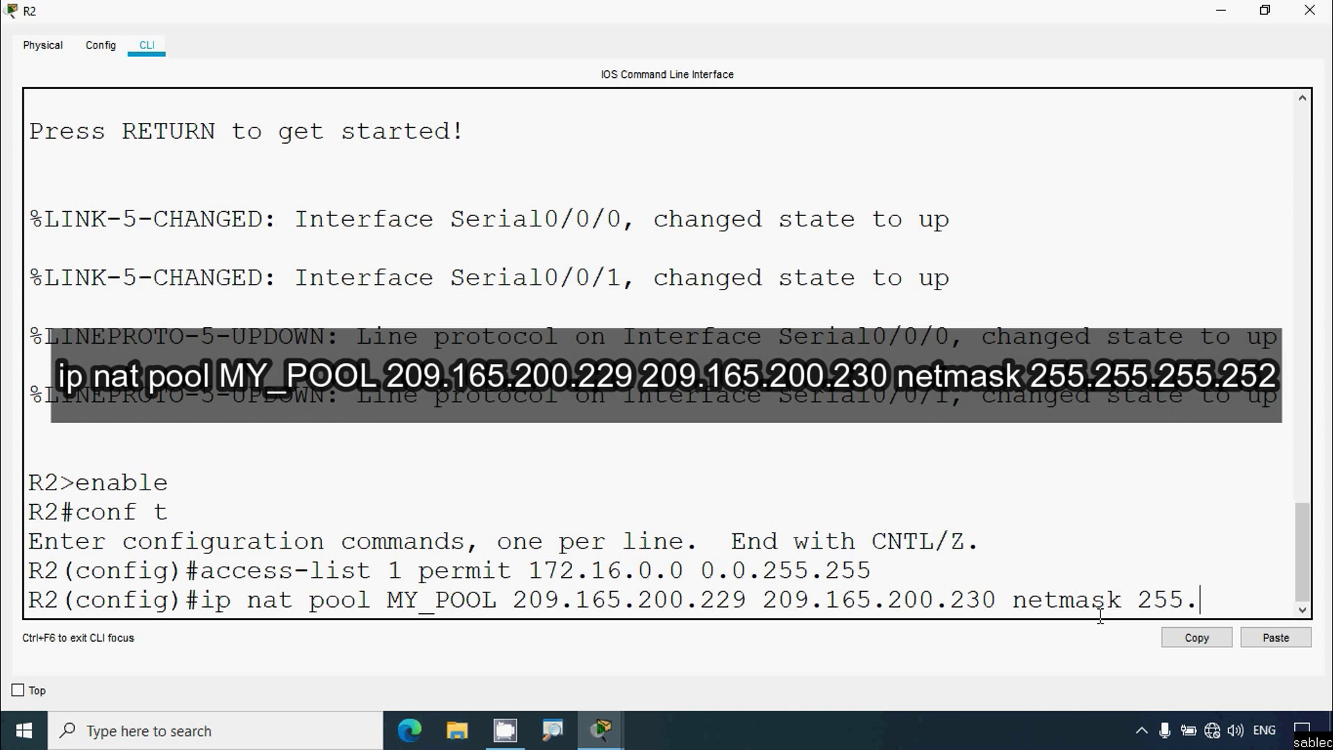
text(255.255.255)
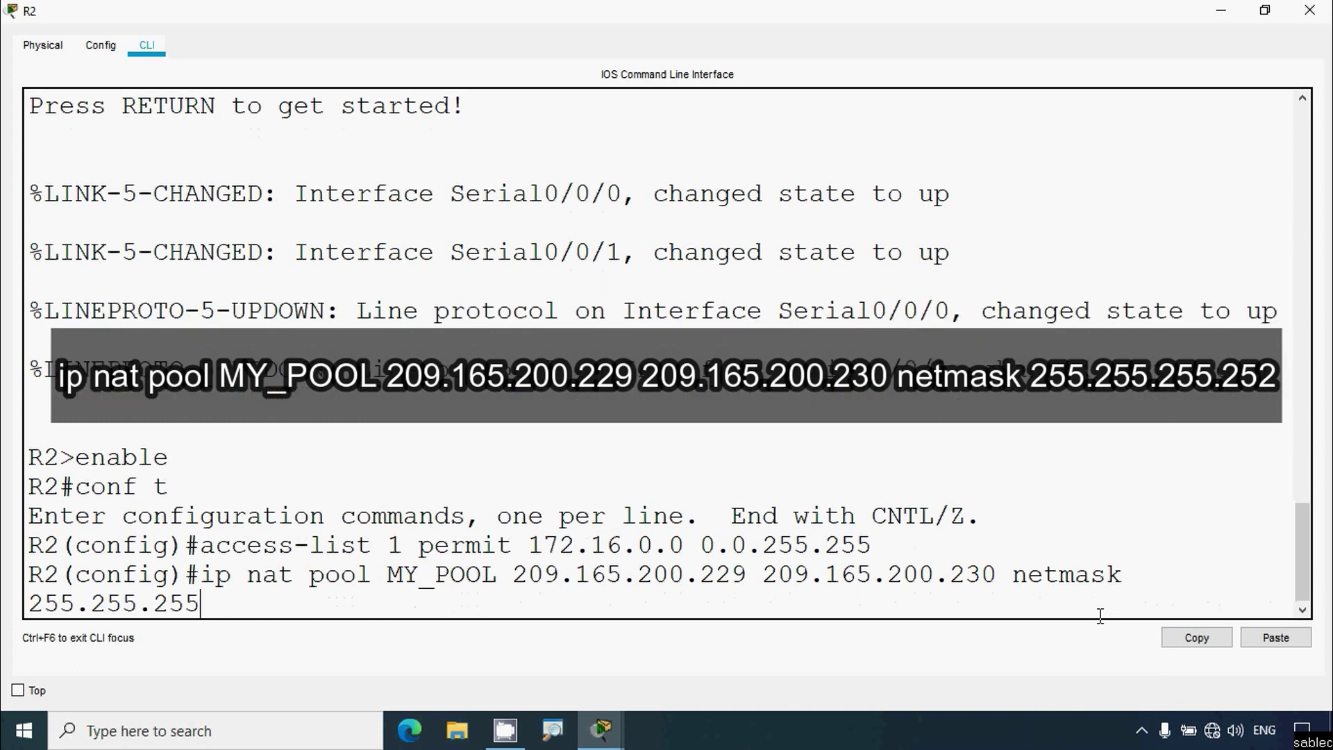
text(252)
key(Return)
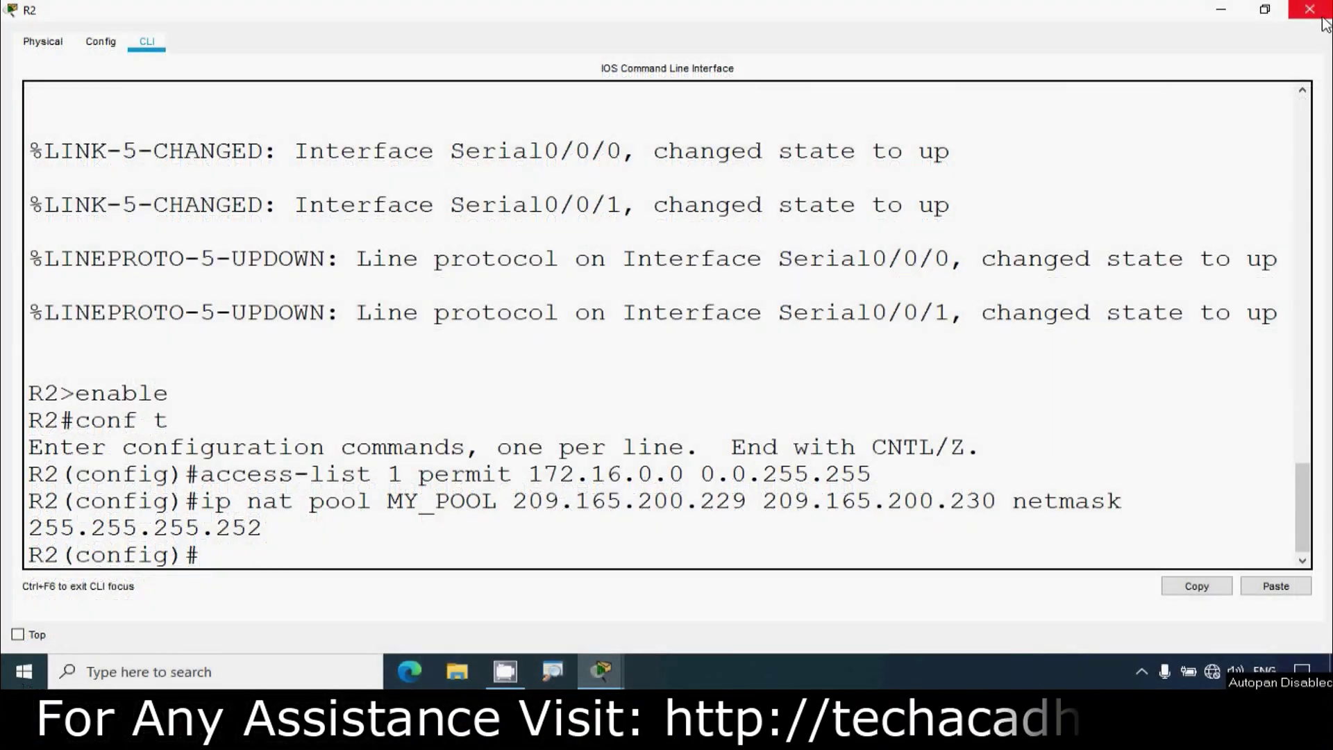
click(1323, 20)
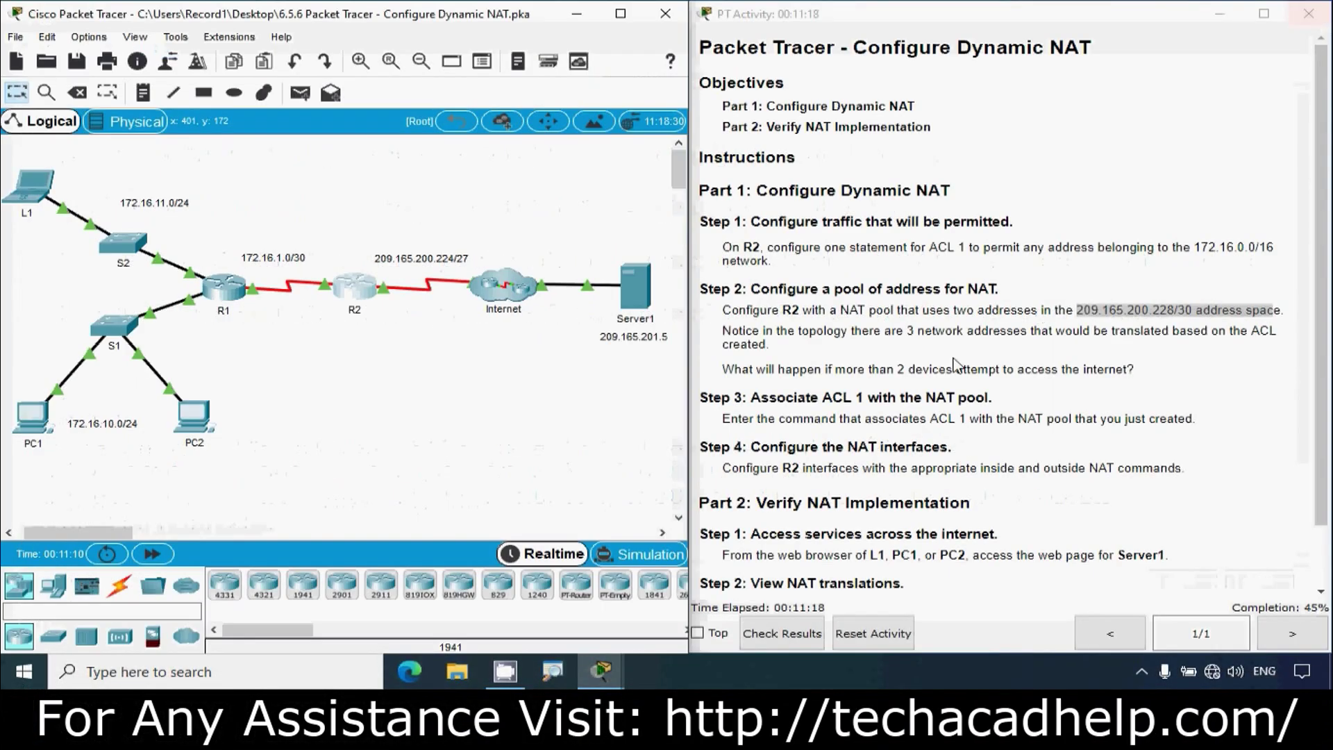
- Associate access list 1 with NAT pool MY_POOL on R2 as the inside source translation, and close the router window
scroll(944, 413, down, 1)
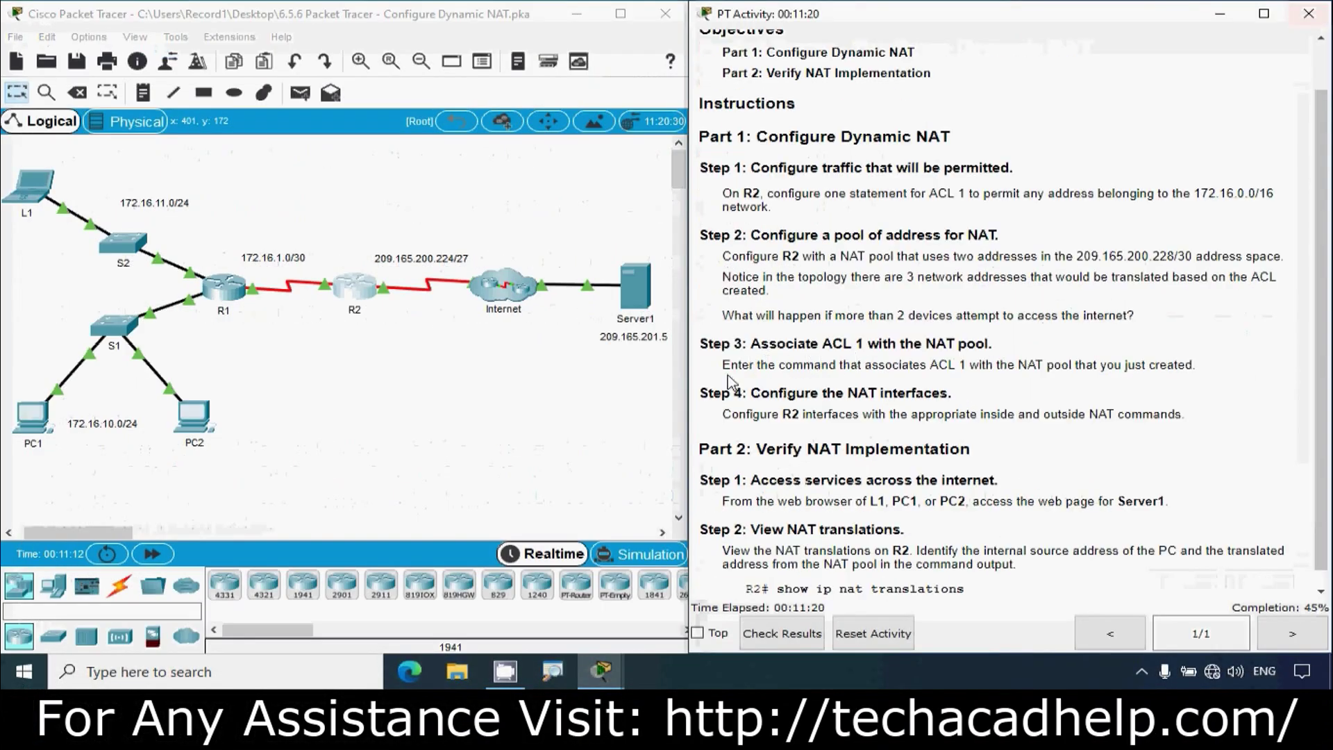
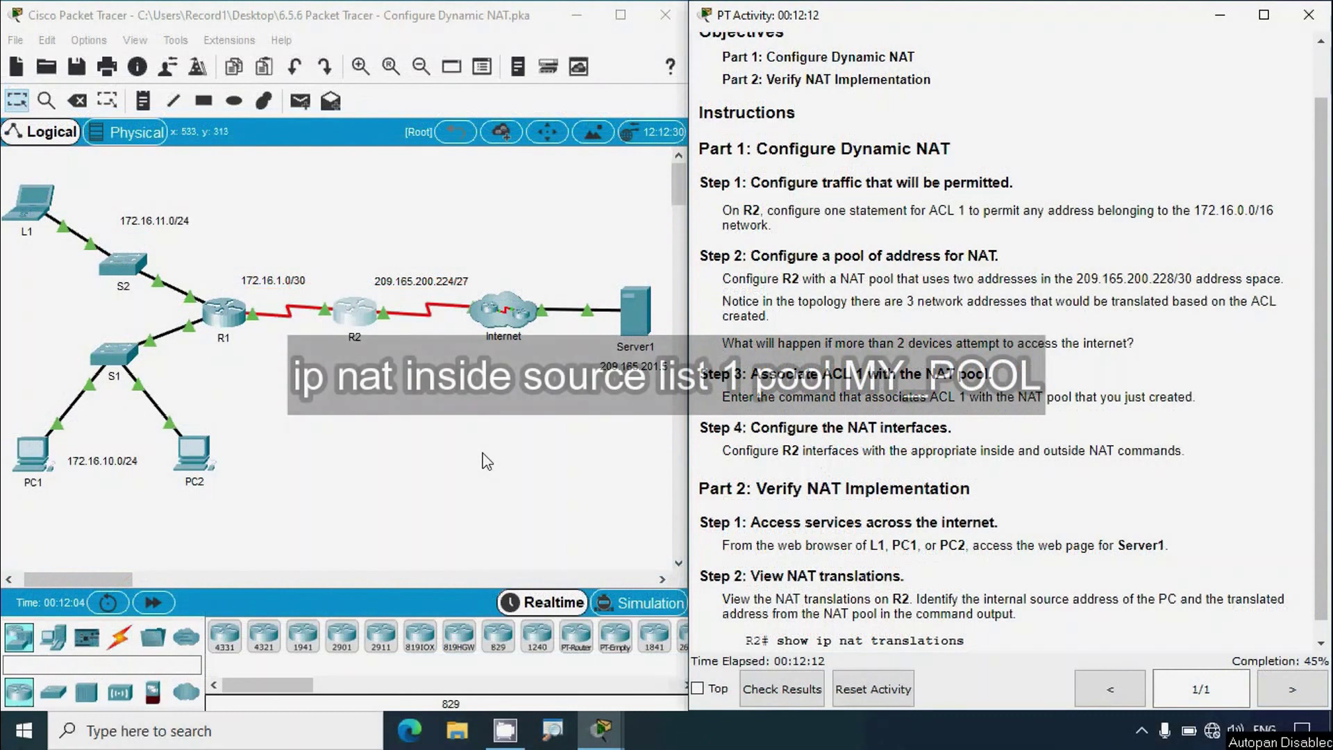
click(355, 314)
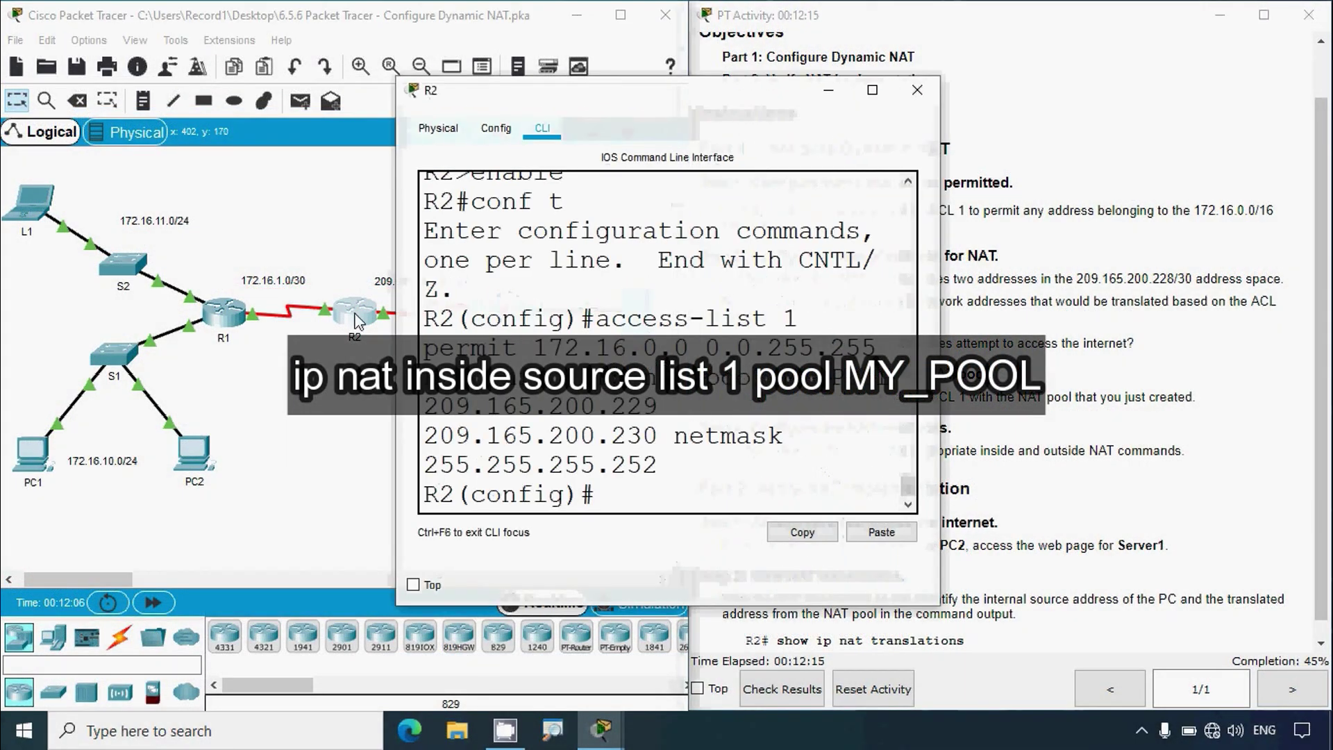
click(872, 90)
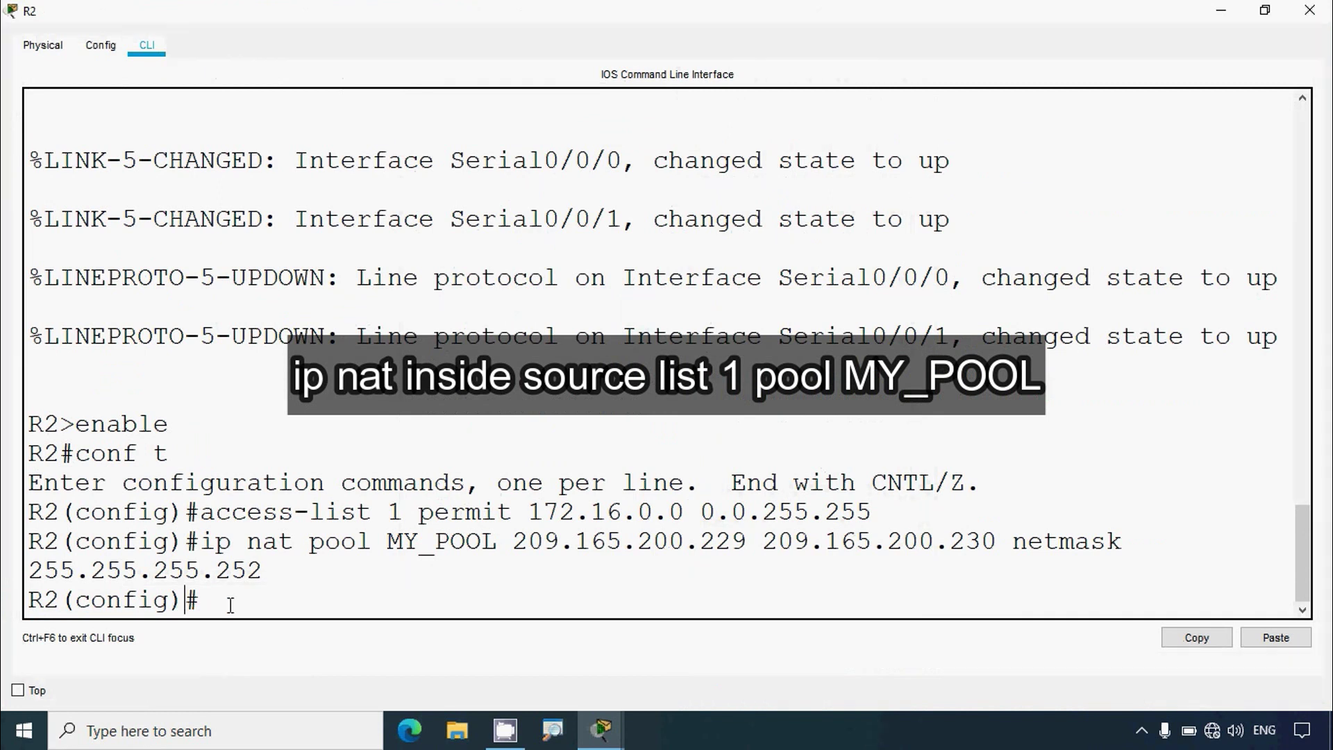
text(ip nat inside)
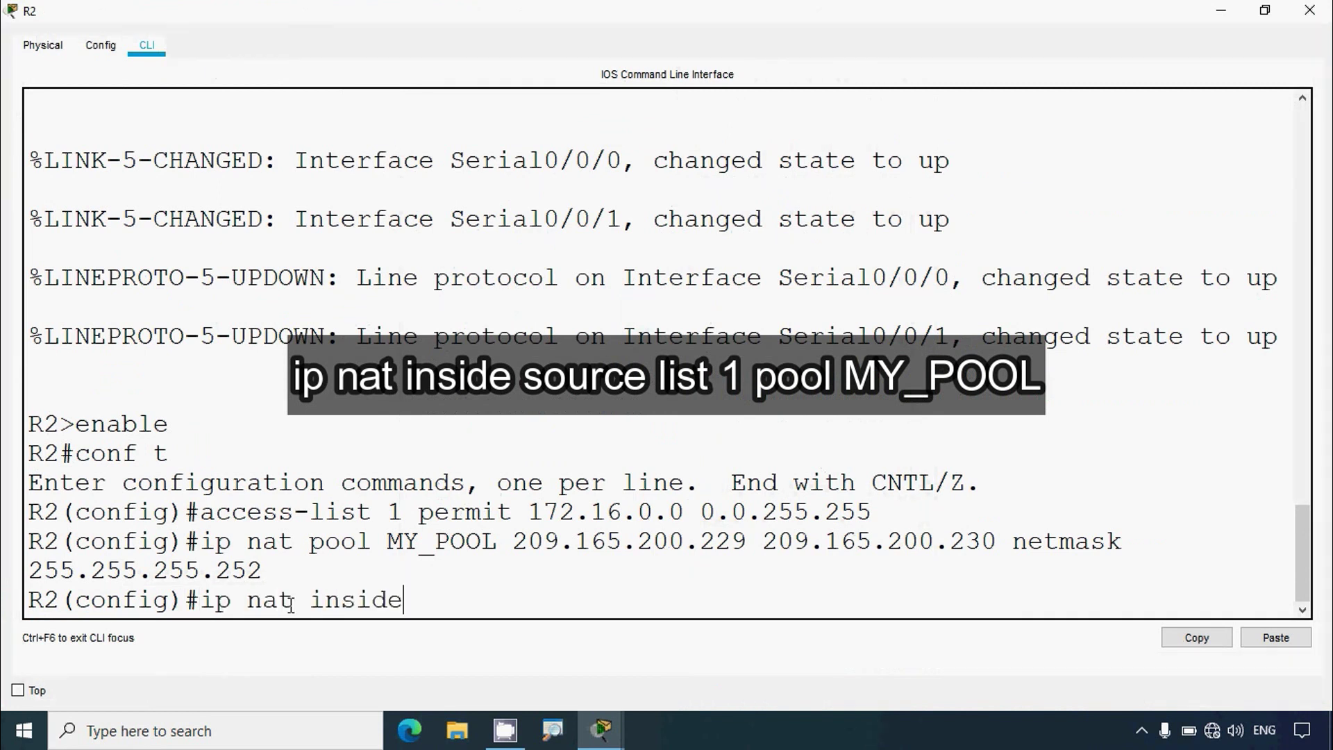
text( source list 1)
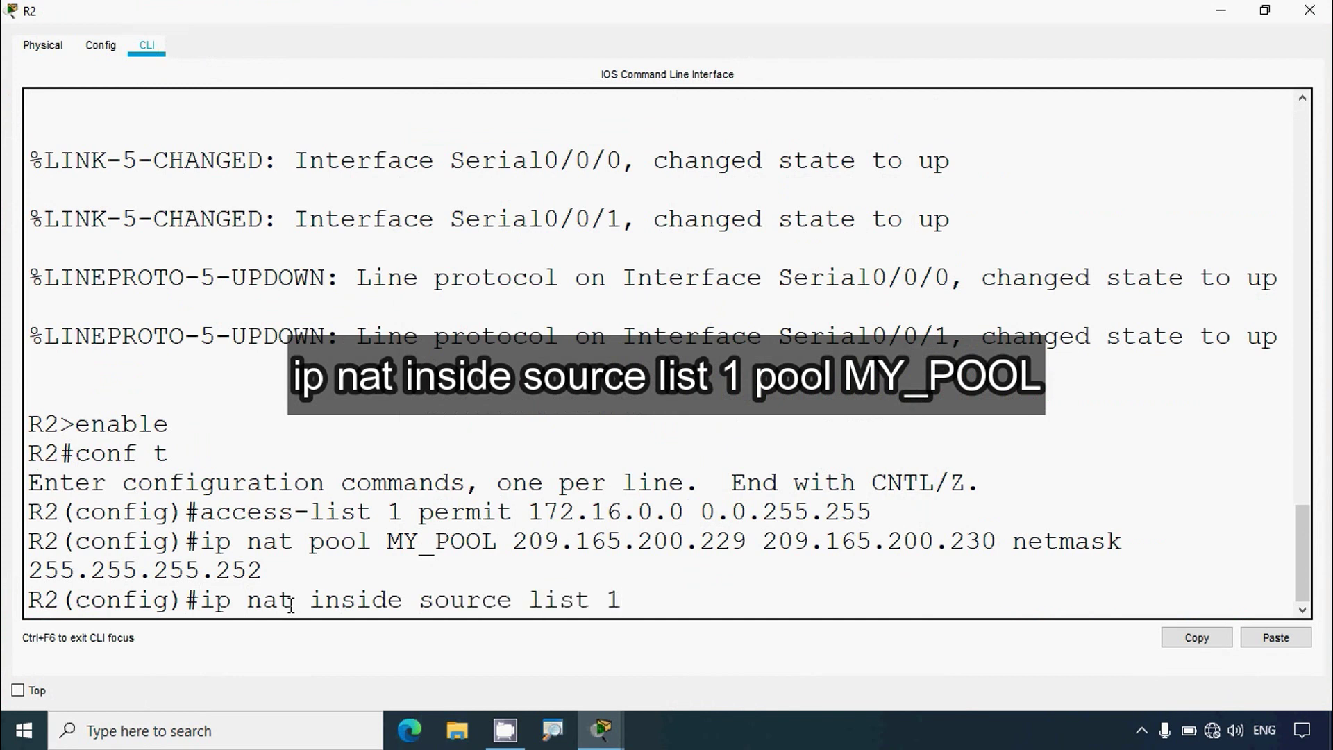
text( pool)
drag(385, 540, 497, 540)
text(POOL)
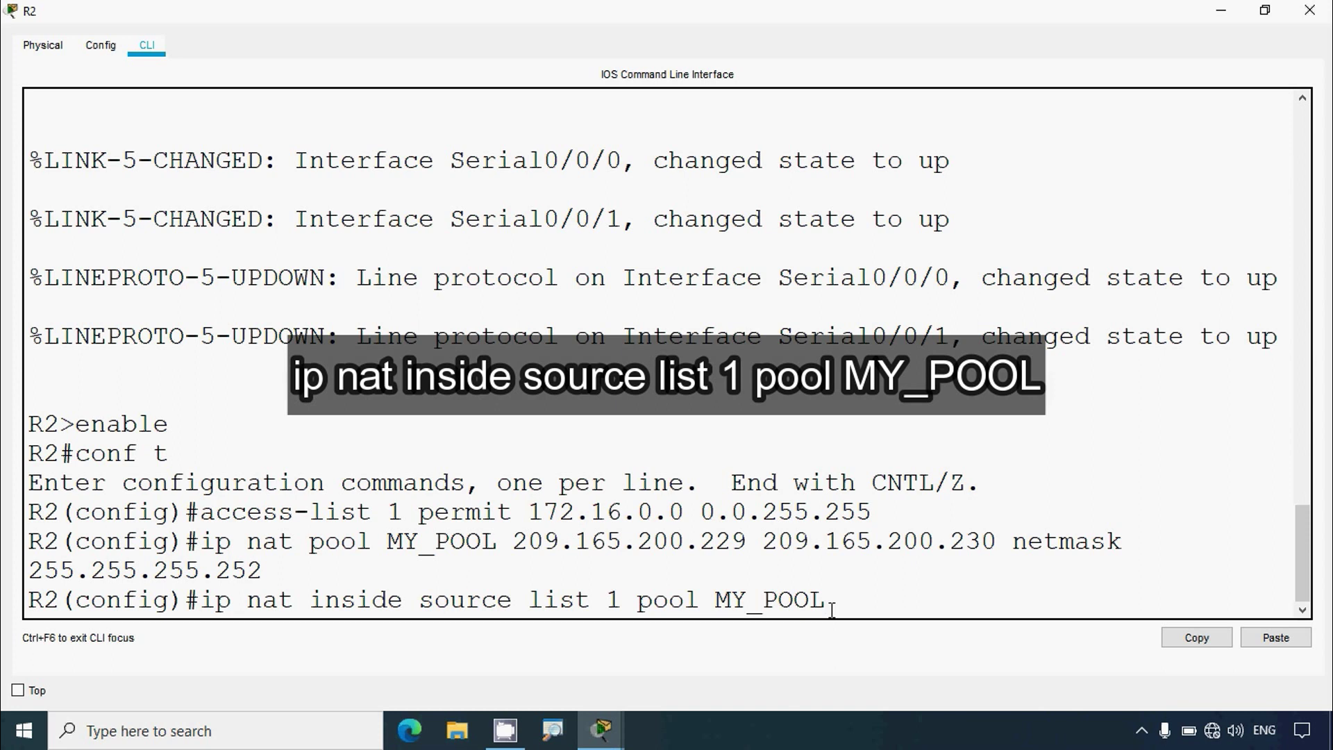
key(Return)
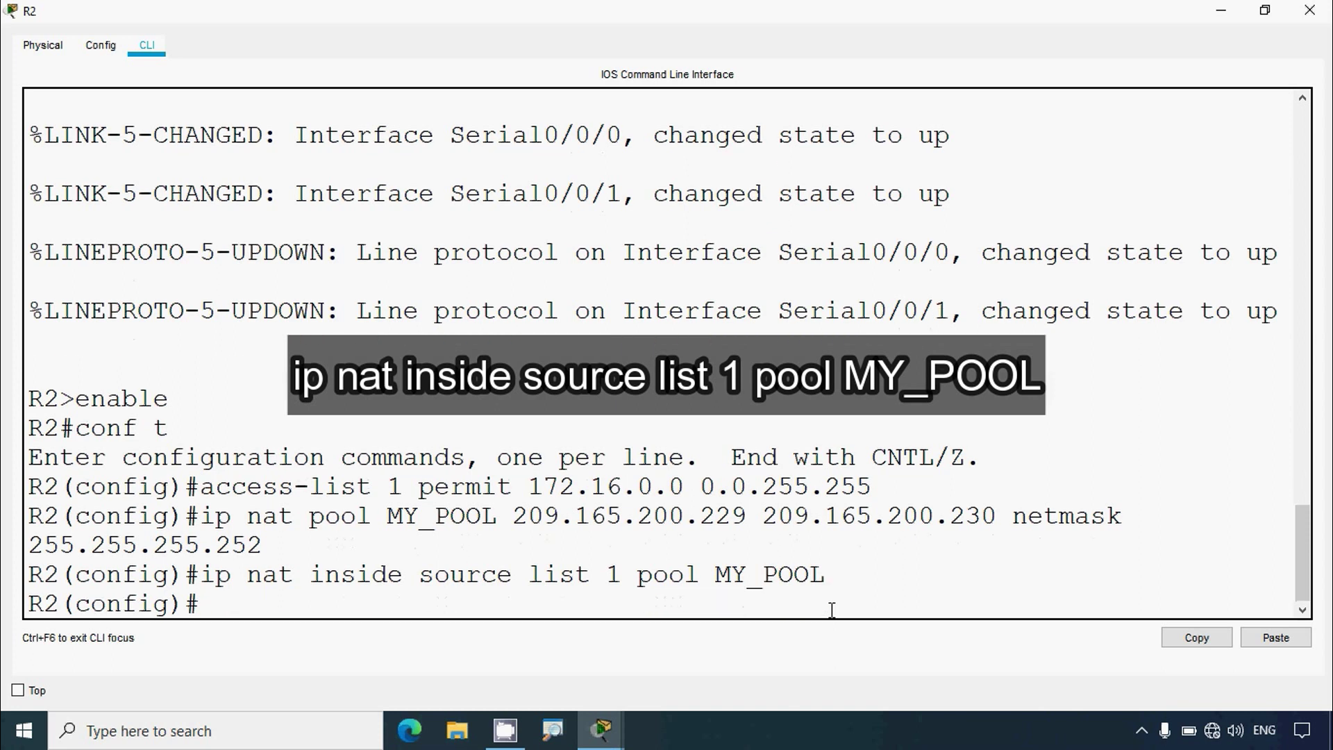
click(1309, 9)
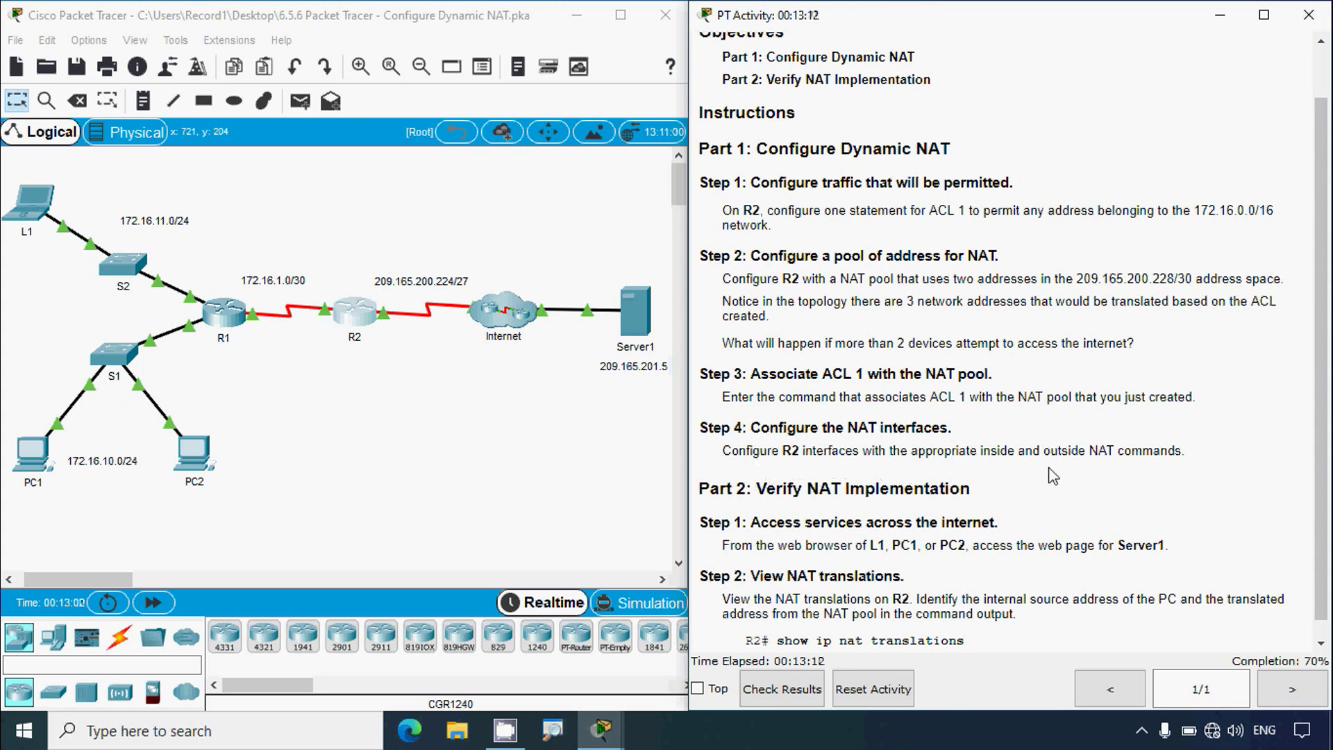
click(417, 458)
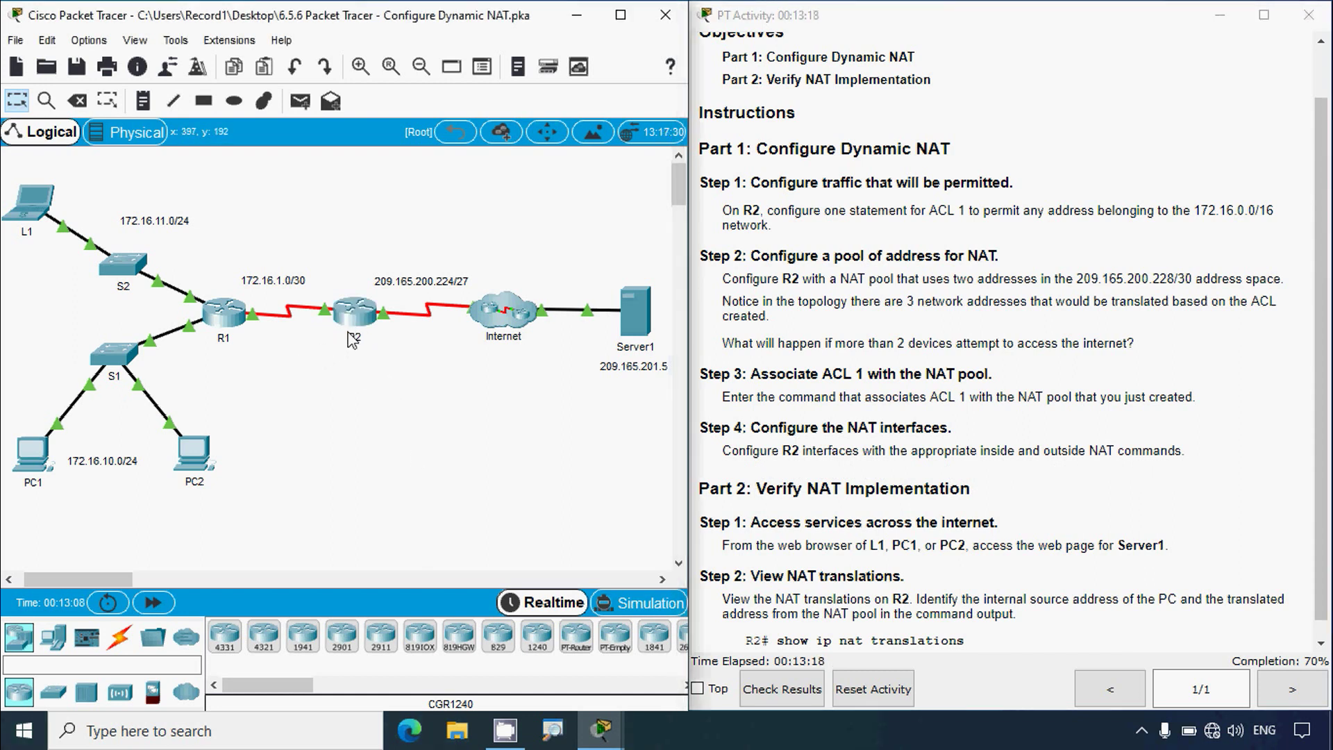
- Reopen R2's command line in a maximized window and configure interface s0/0/0 as the NAT outside interface
mouse_move(323, 314)
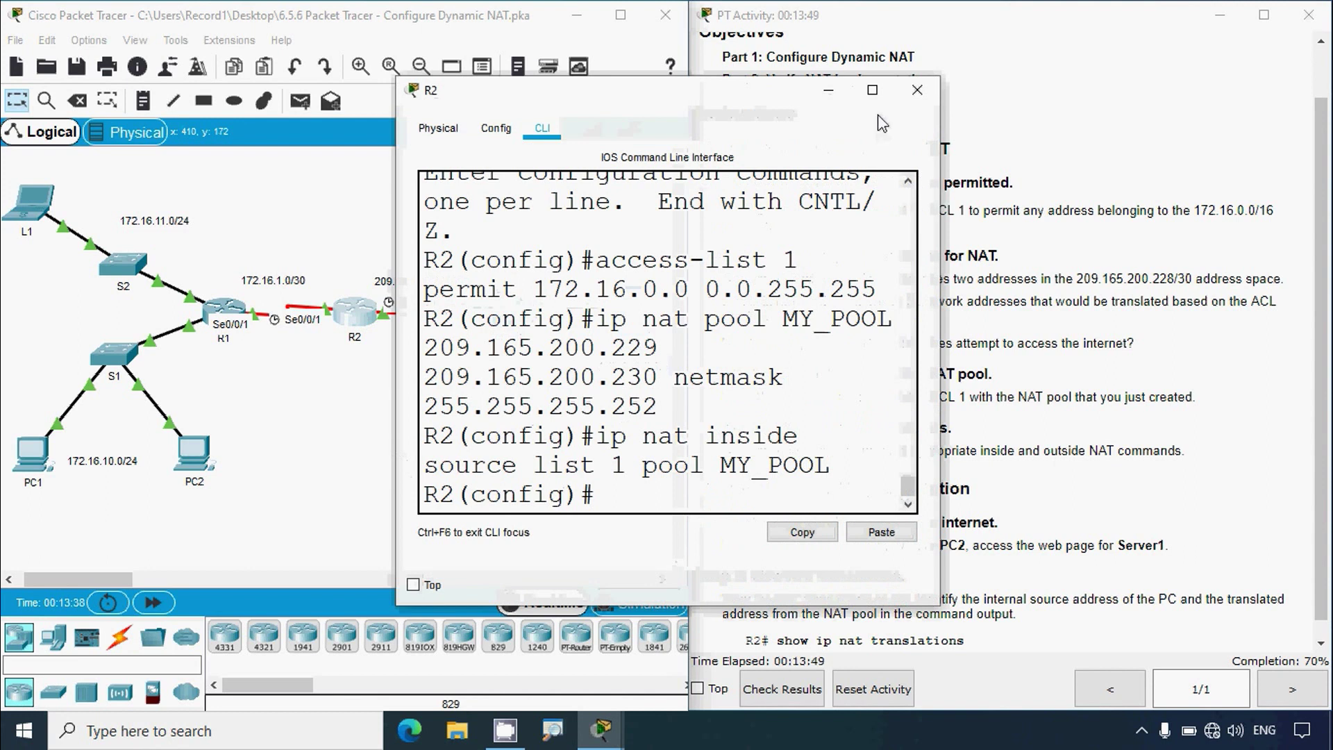
click(871, 88)
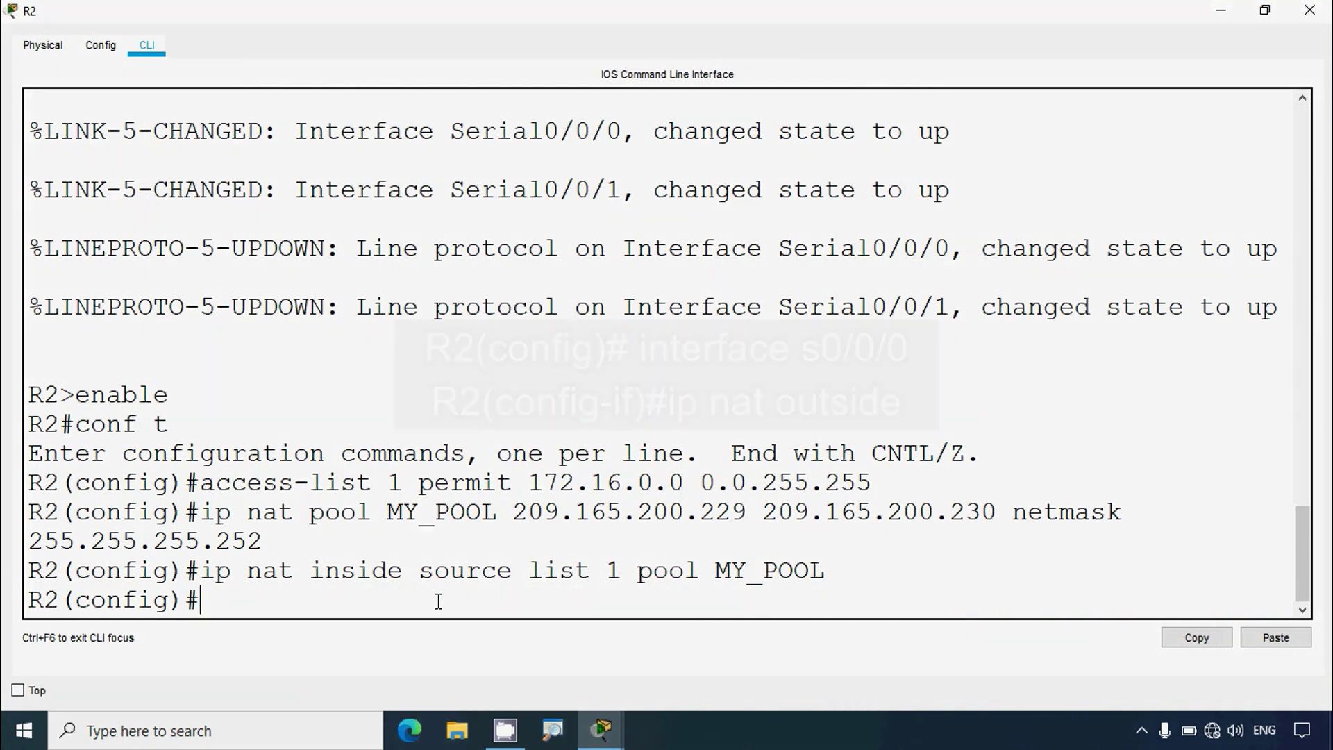
text(interface)
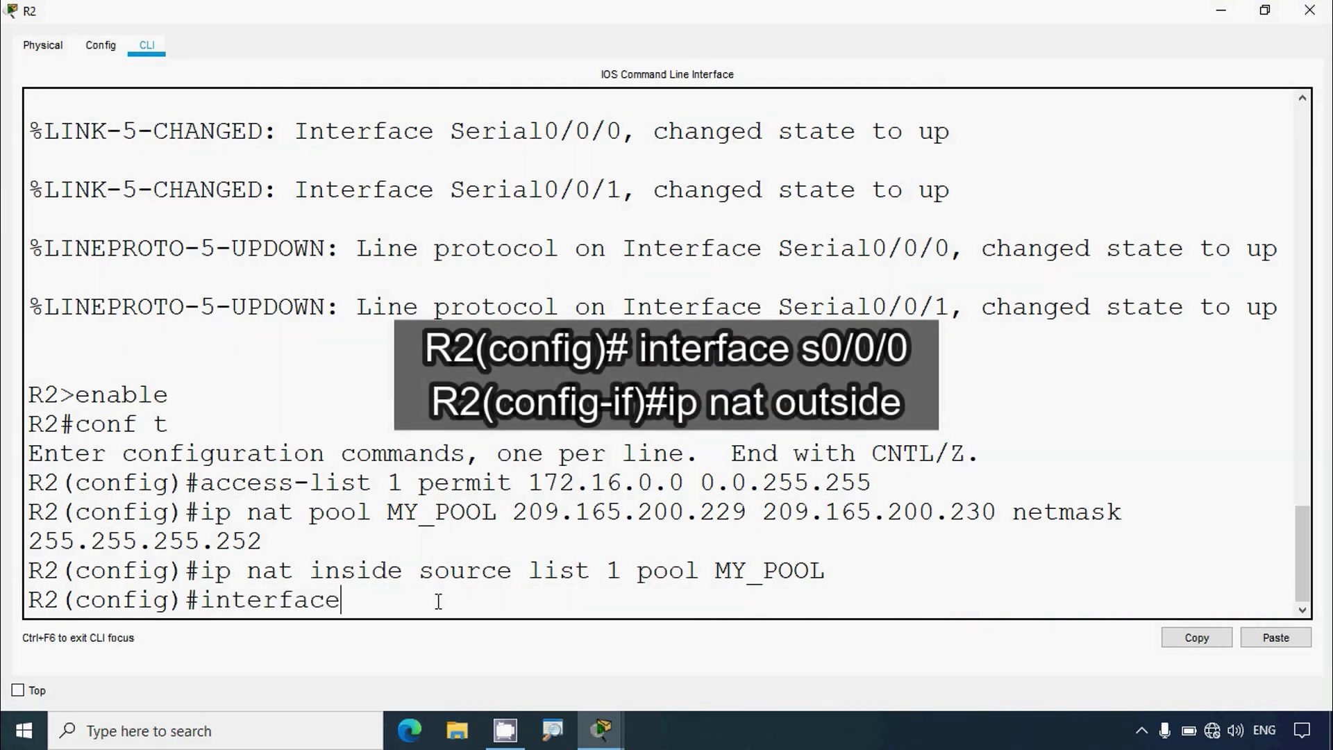
text( s0/0/0)
key(Return)
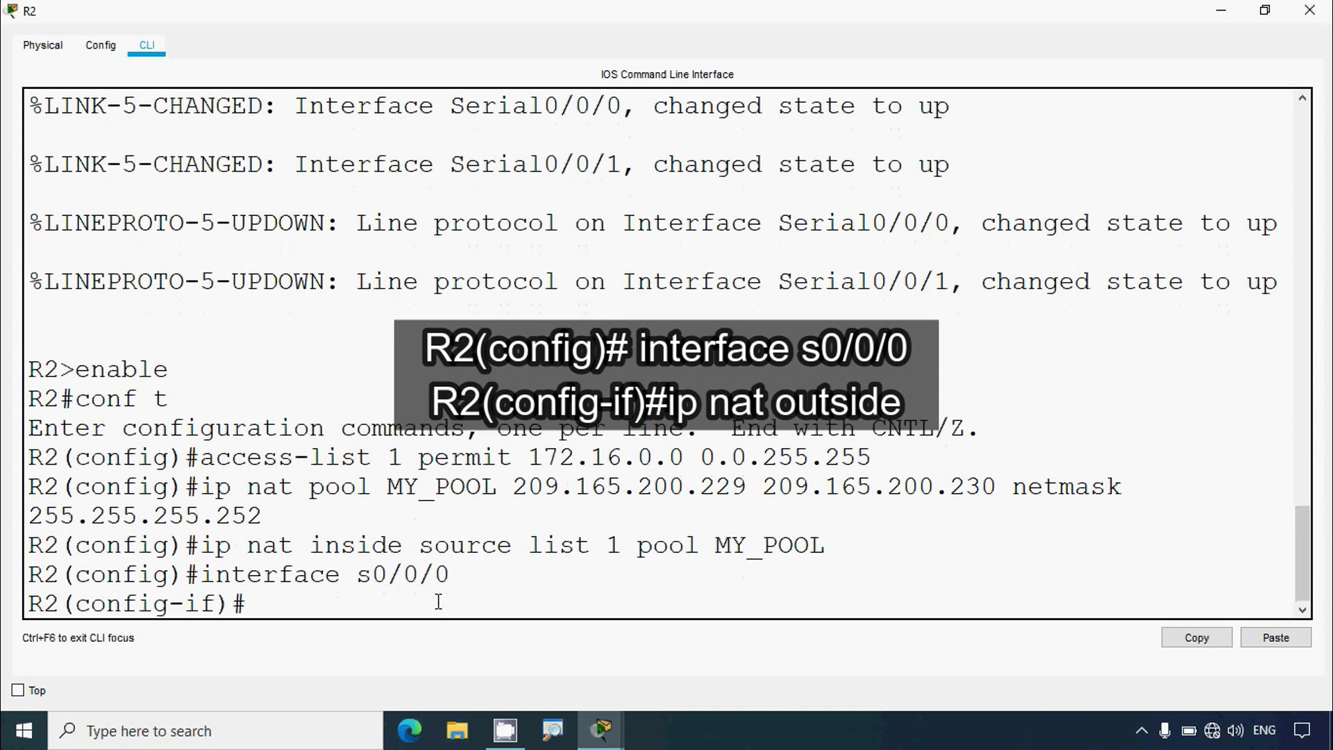
text(ip nat outside)
key(Return)
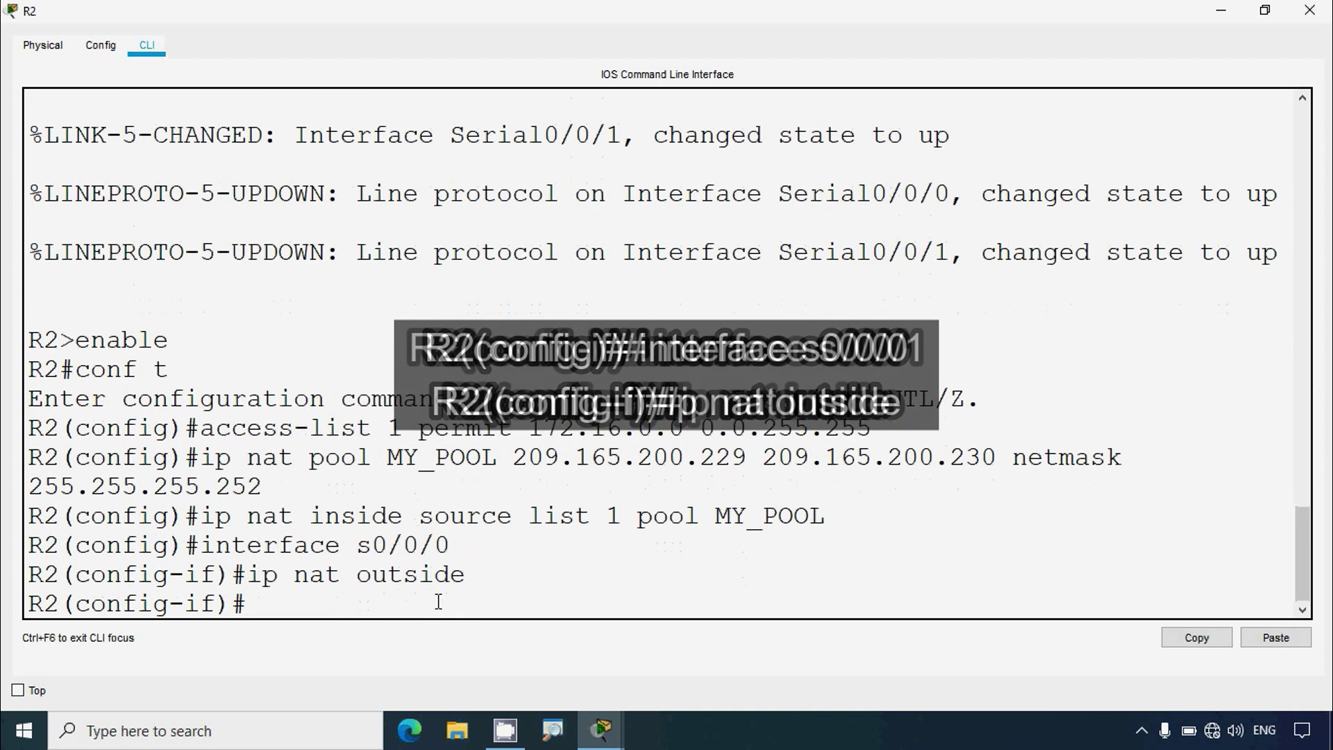
- Configure interface s0/0/1 on R2 as the NAT inside interface
text(interface s )
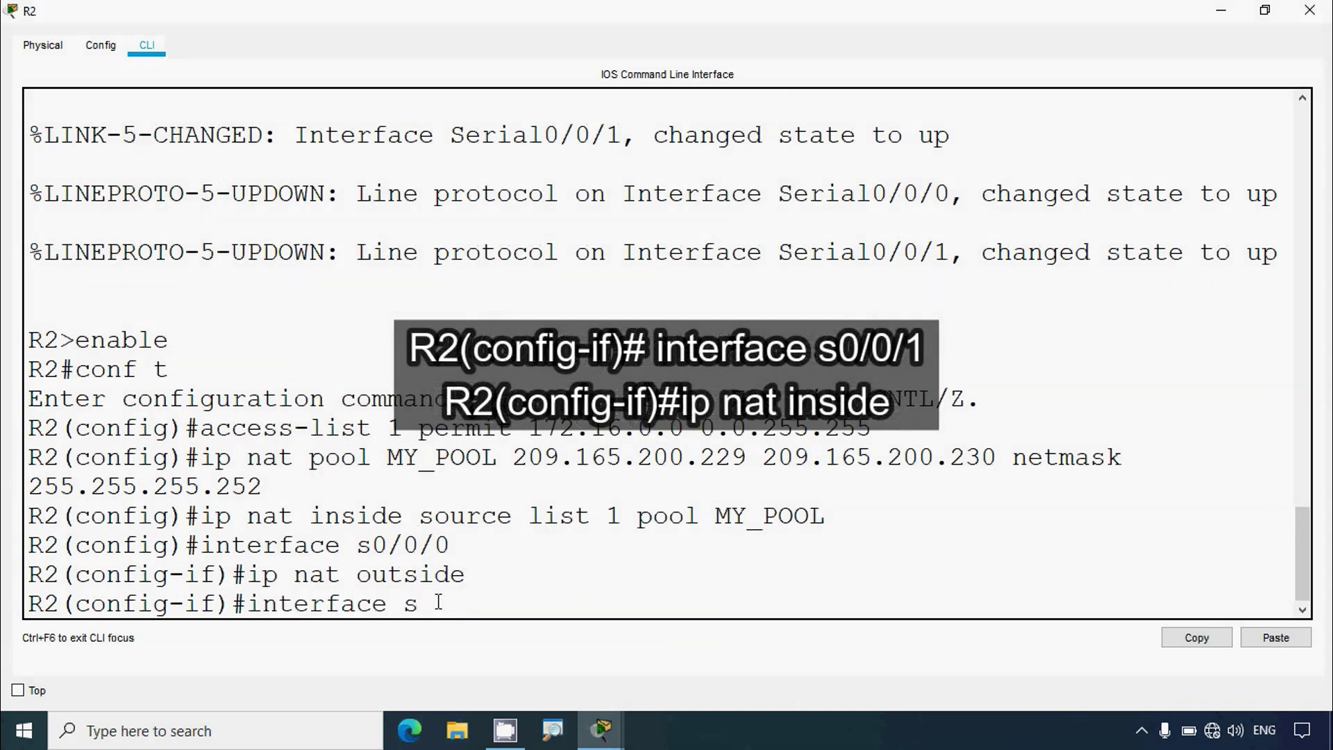
text(0/0/1)
key(Return)
text(ip nat inside)
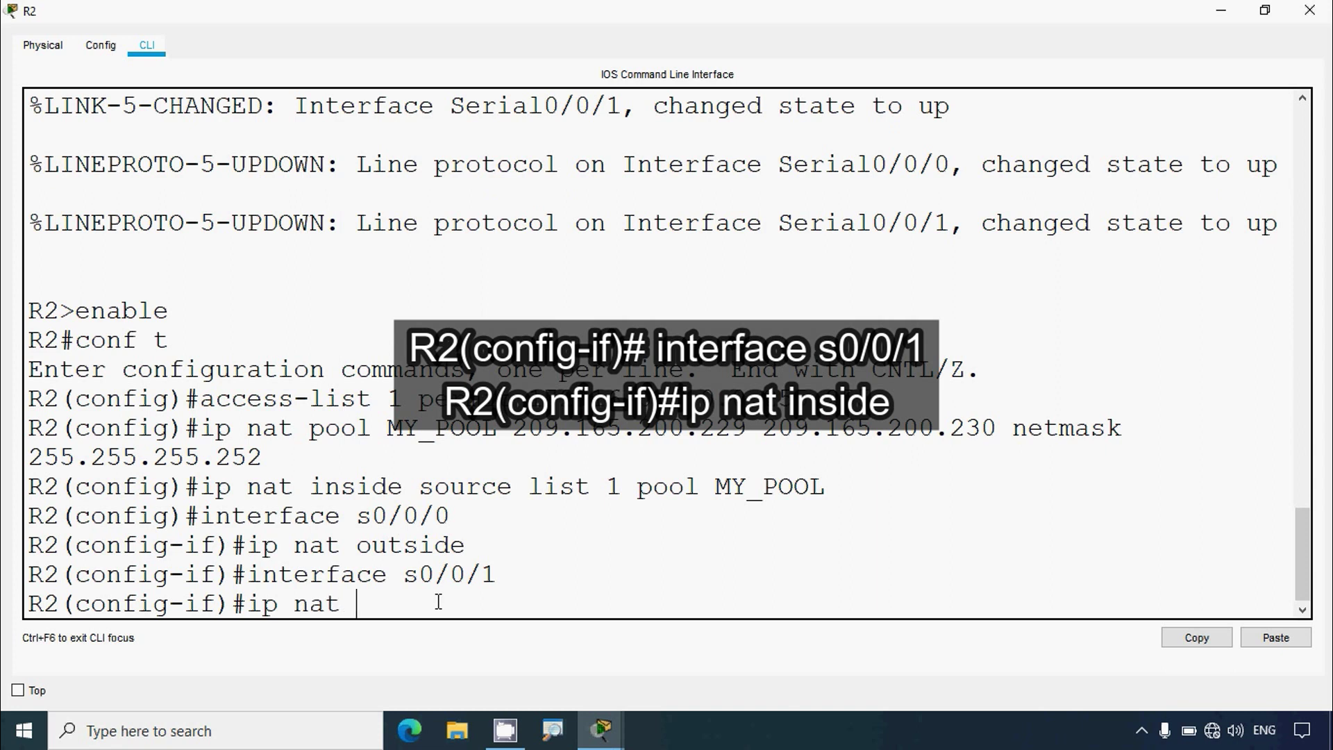
key(Return)
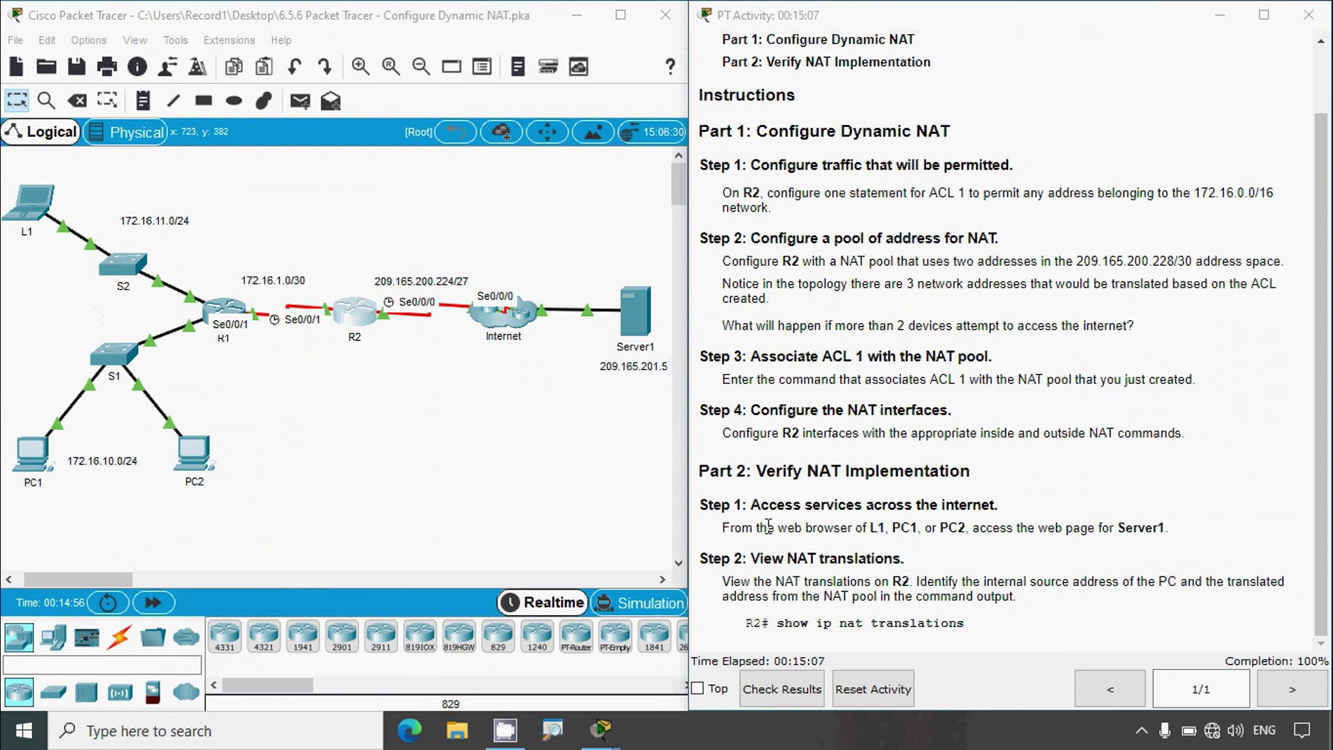
click(587, 510)
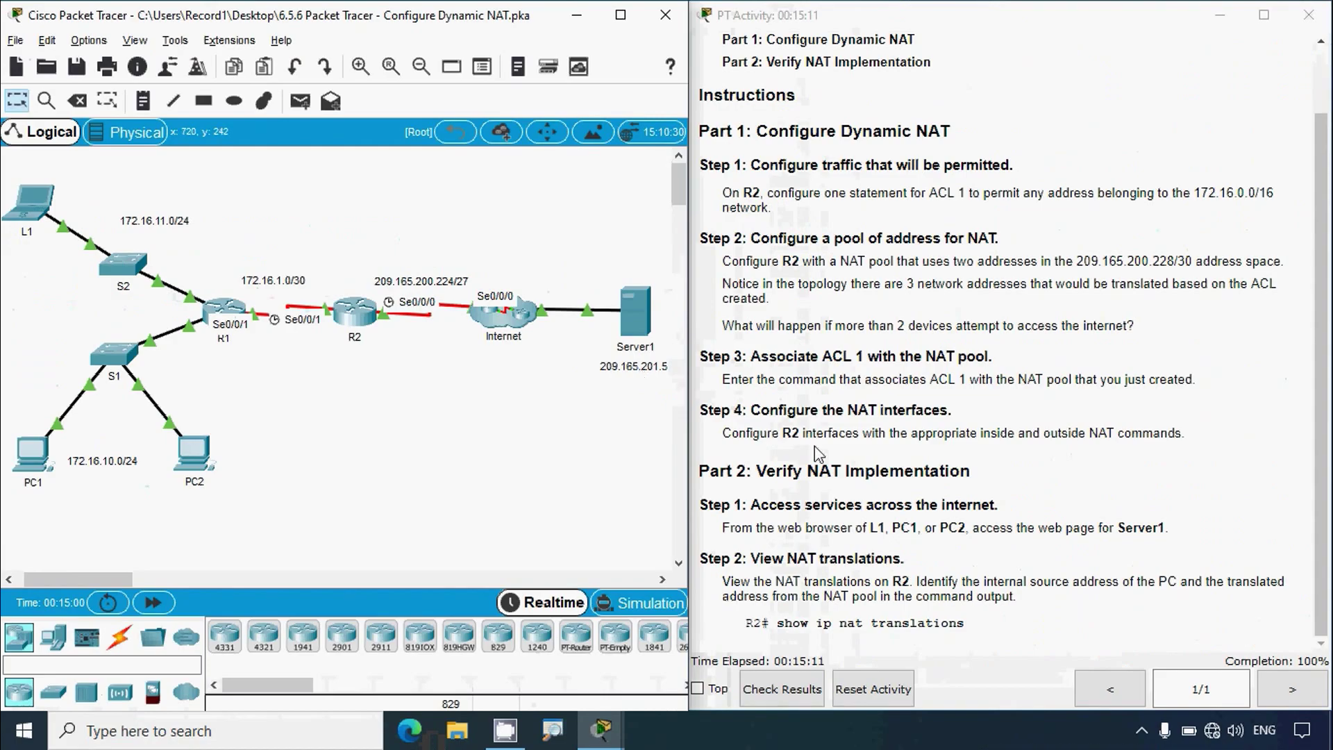
click(1225, 619)
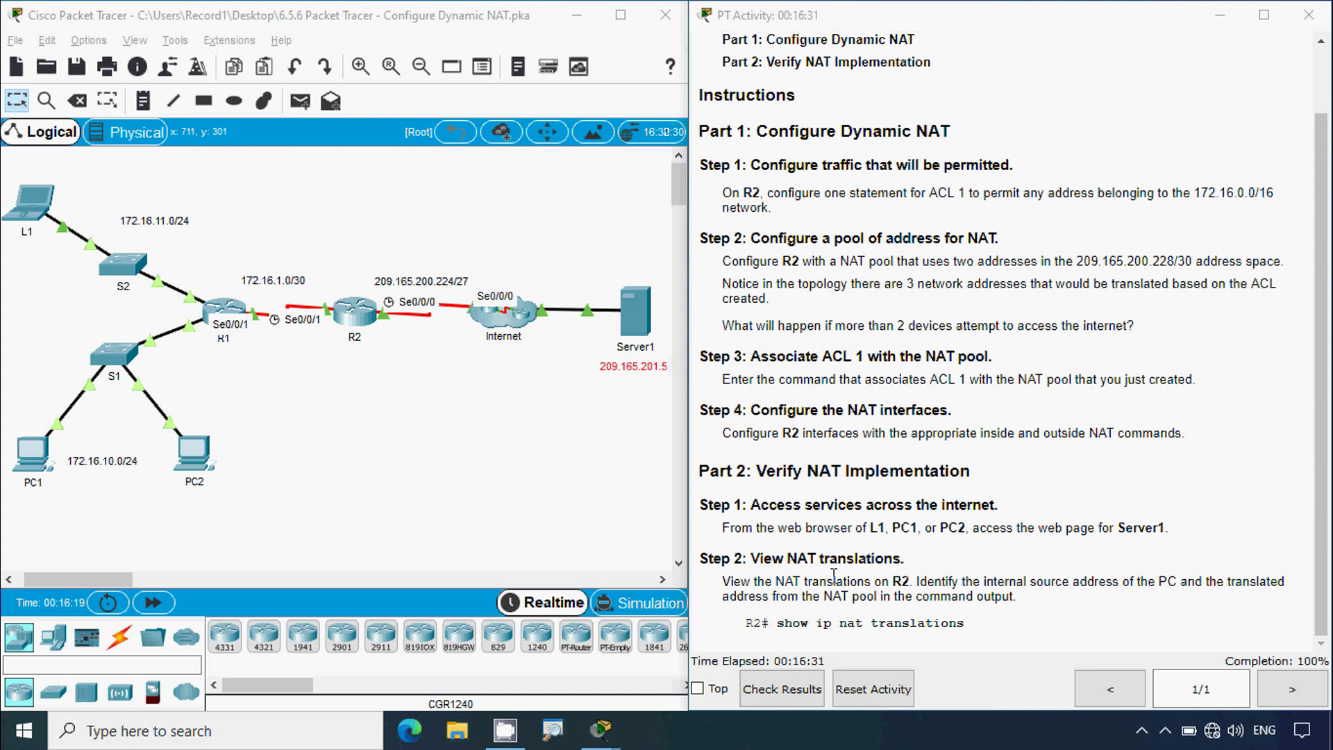
- Load Server1's web page at 209.165.201.5 in the web browser of laptop L1, and close the laptop window
click(36, 223)
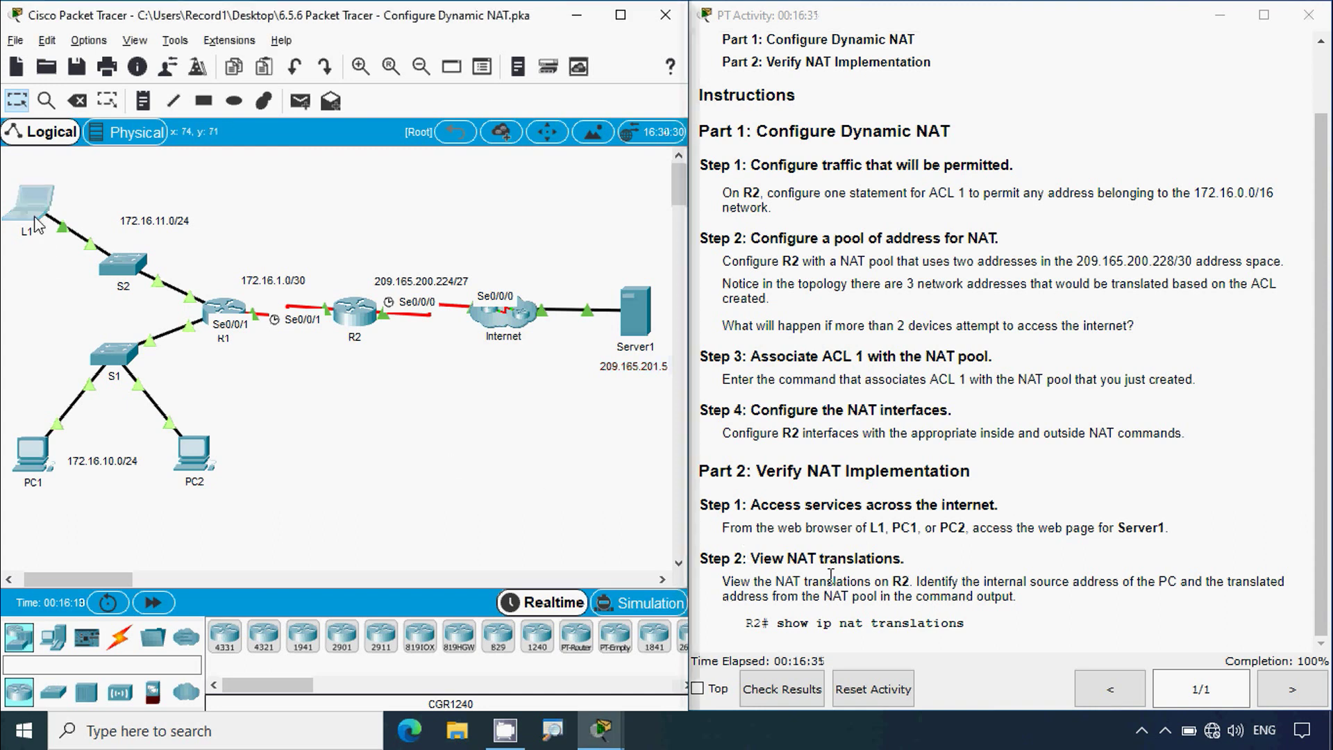
click(36, 224)
drag(528, 97, 829, 66)
click(860, 101)
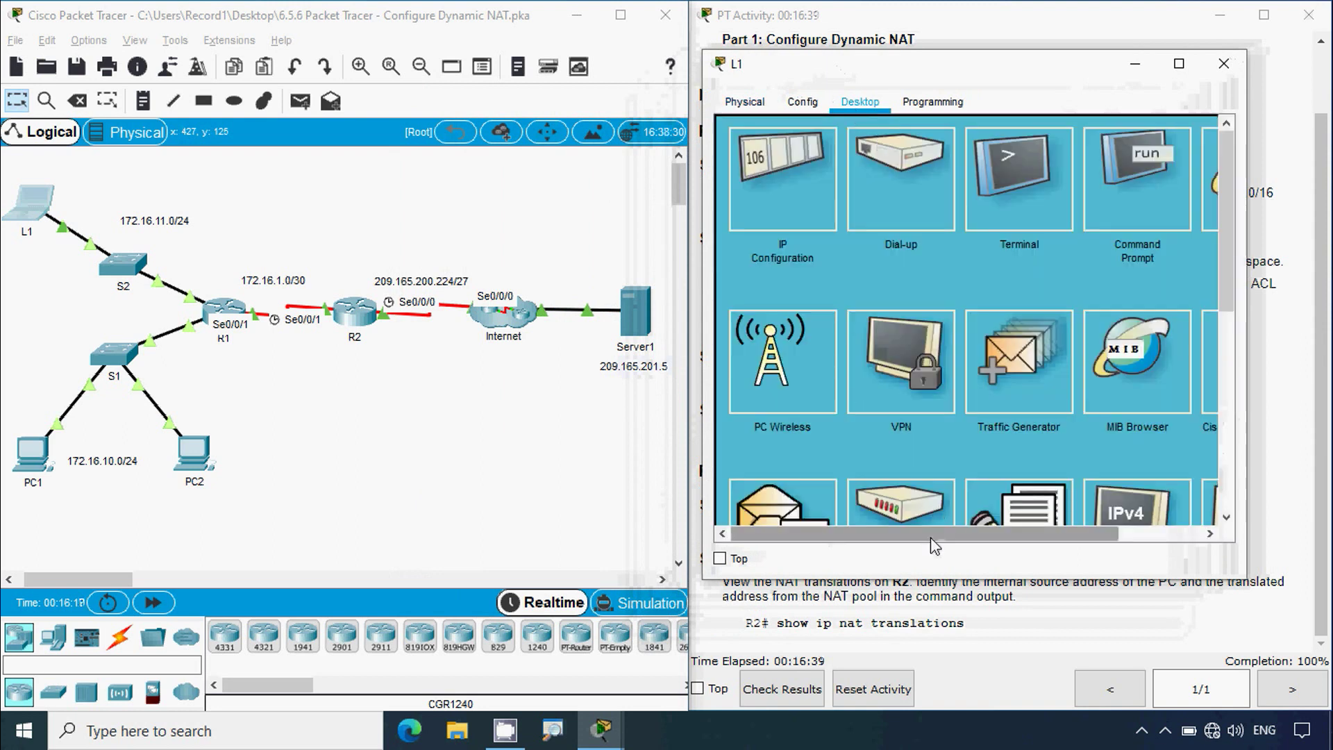
drag(931, 535, 1013, 535)
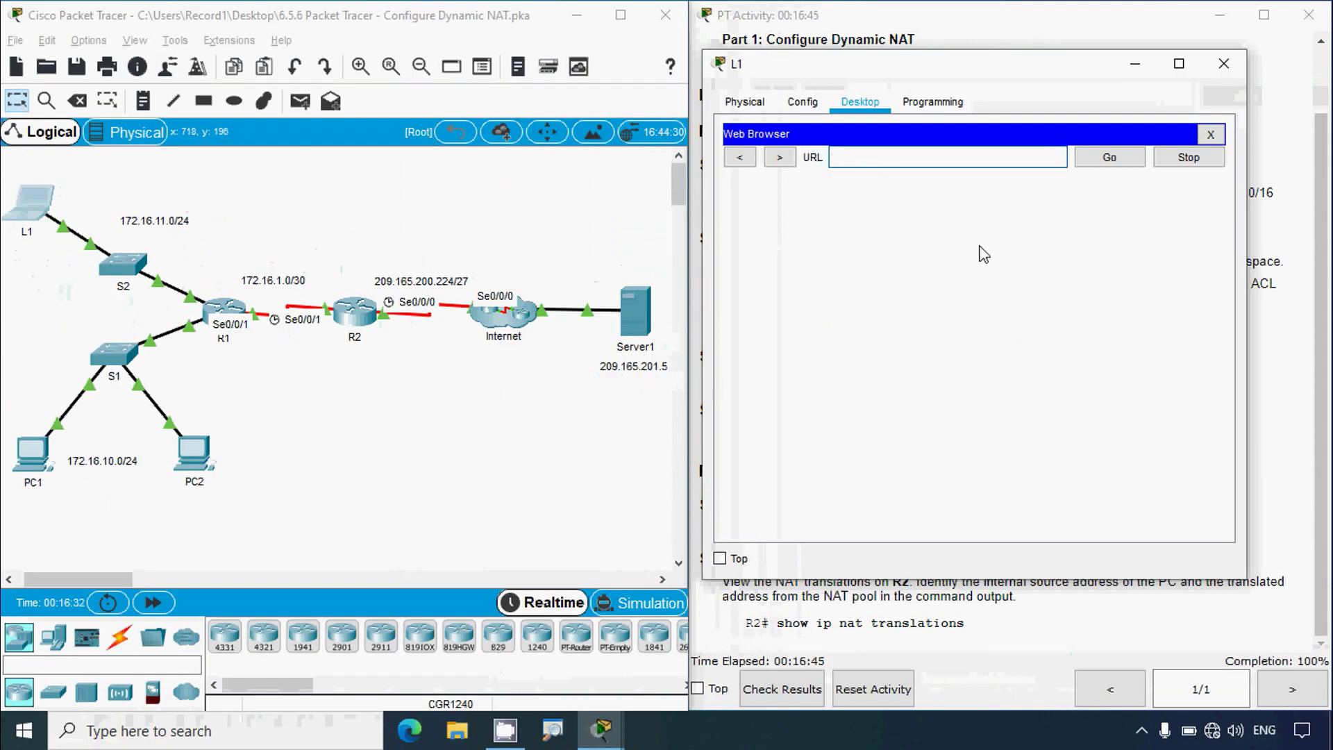
text(209.165.201.5)
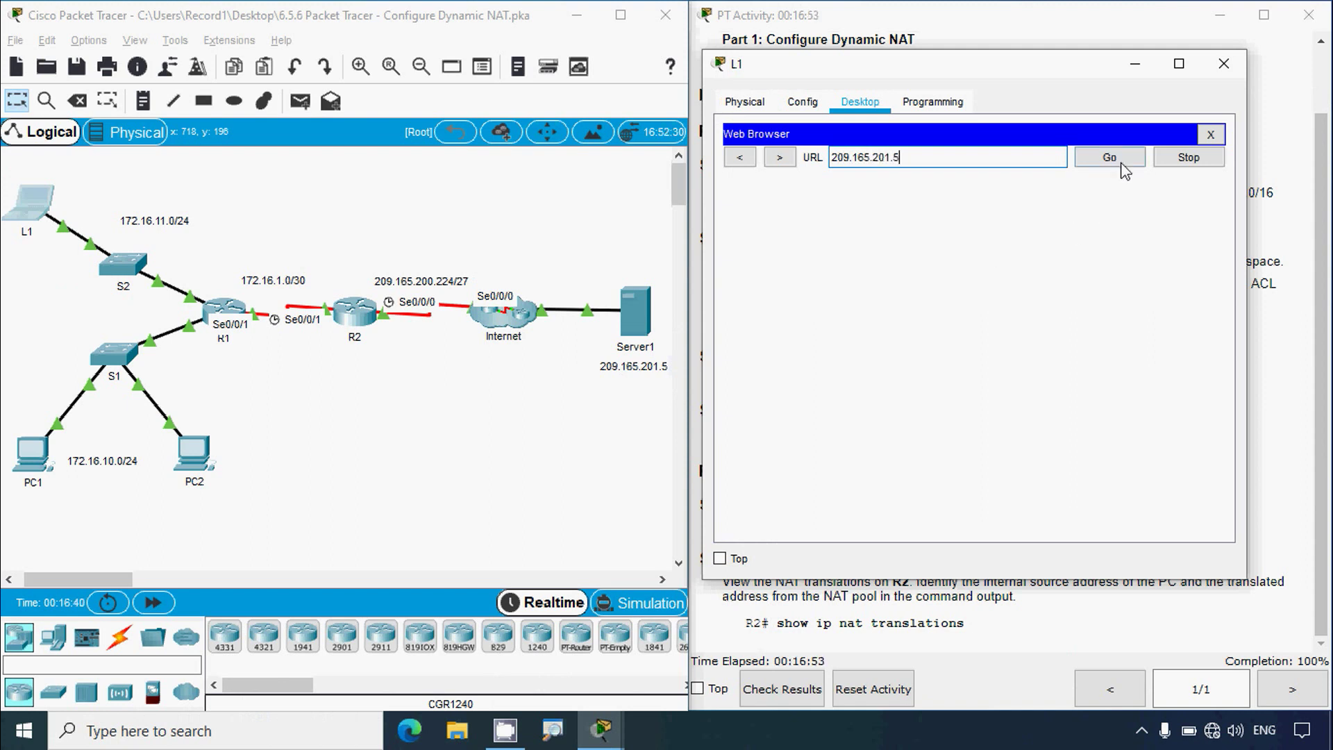
click(1121, 164)
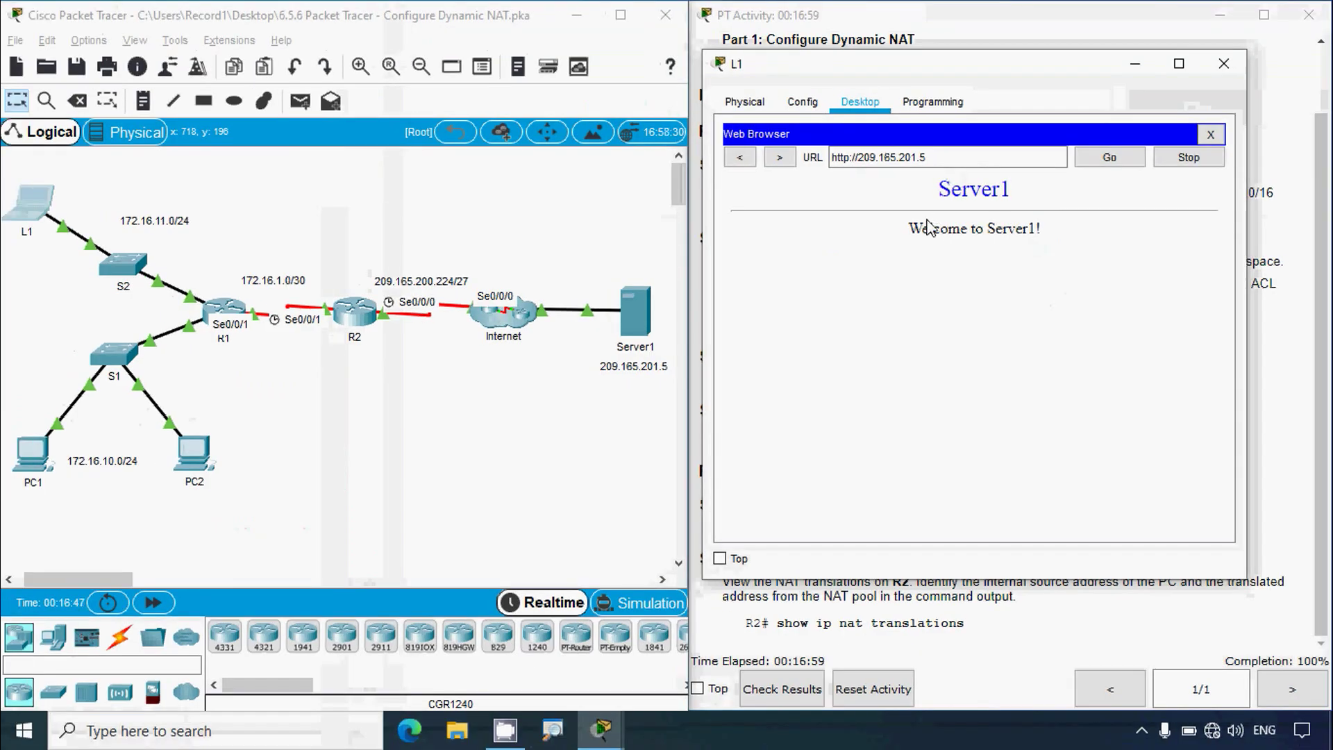
click(1223, 63)
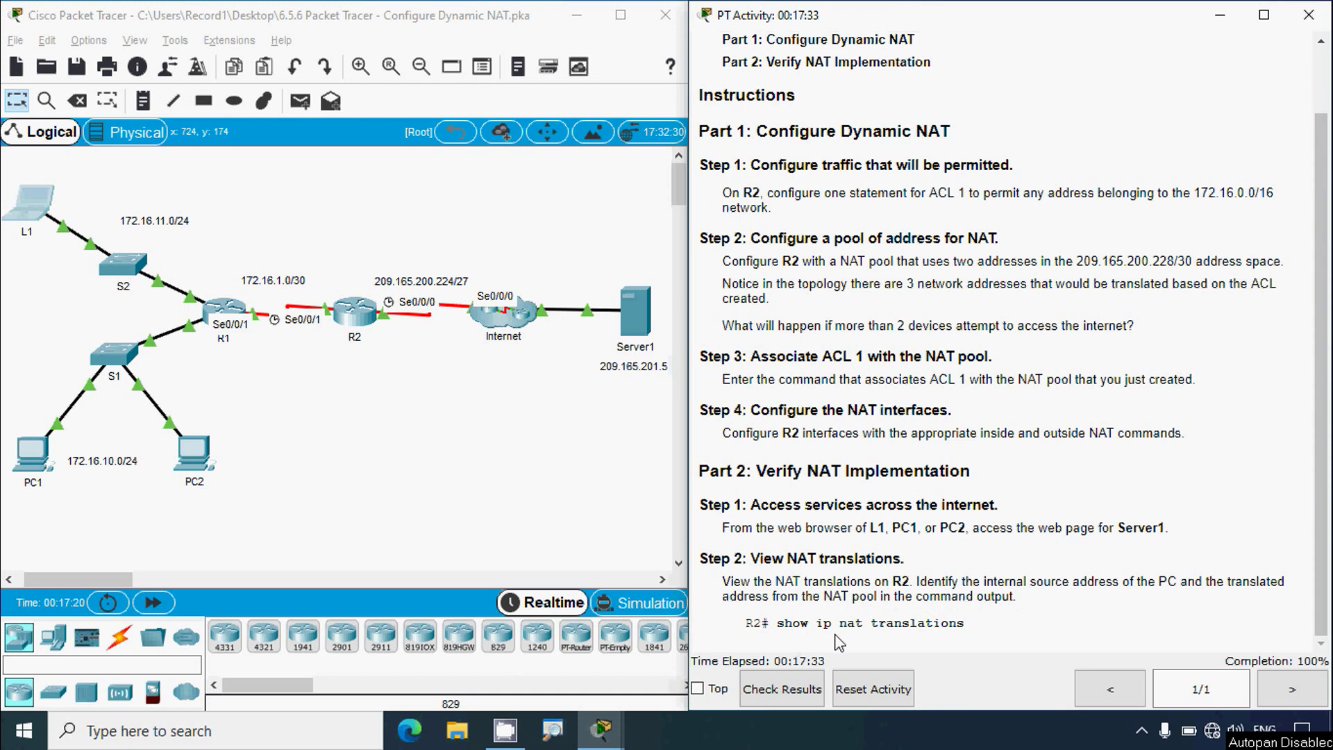
- Reopen R2's command line, end configuration mode and run show ip nat translations
click(350, 321)
double_click(871, 94)
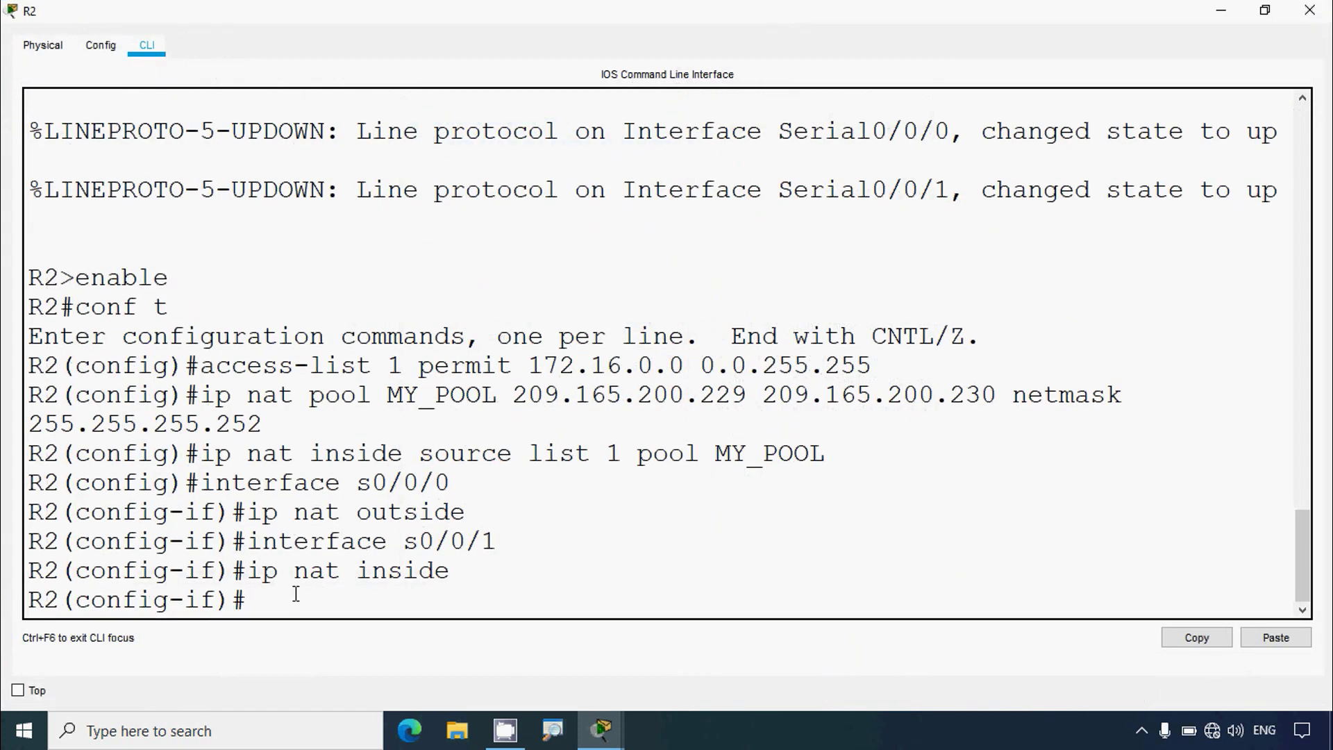
text(end)
key(Return)
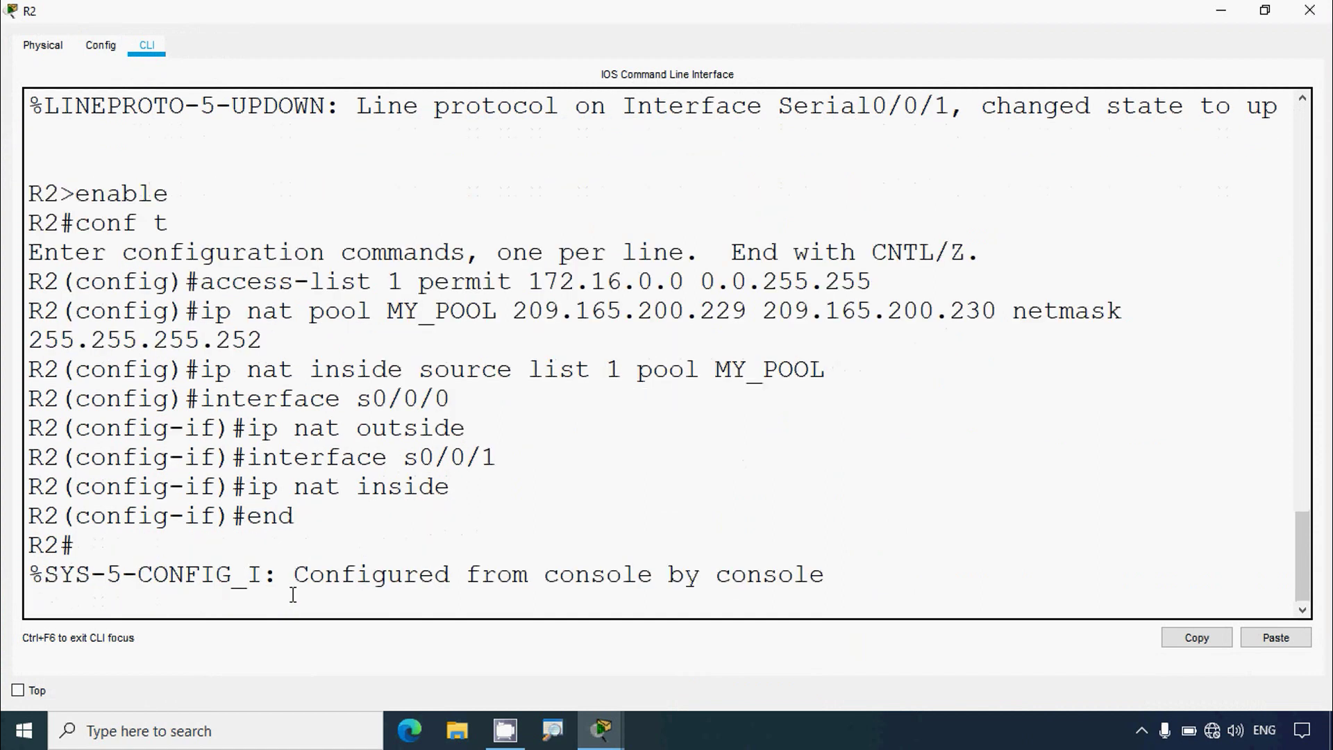
key(Return)
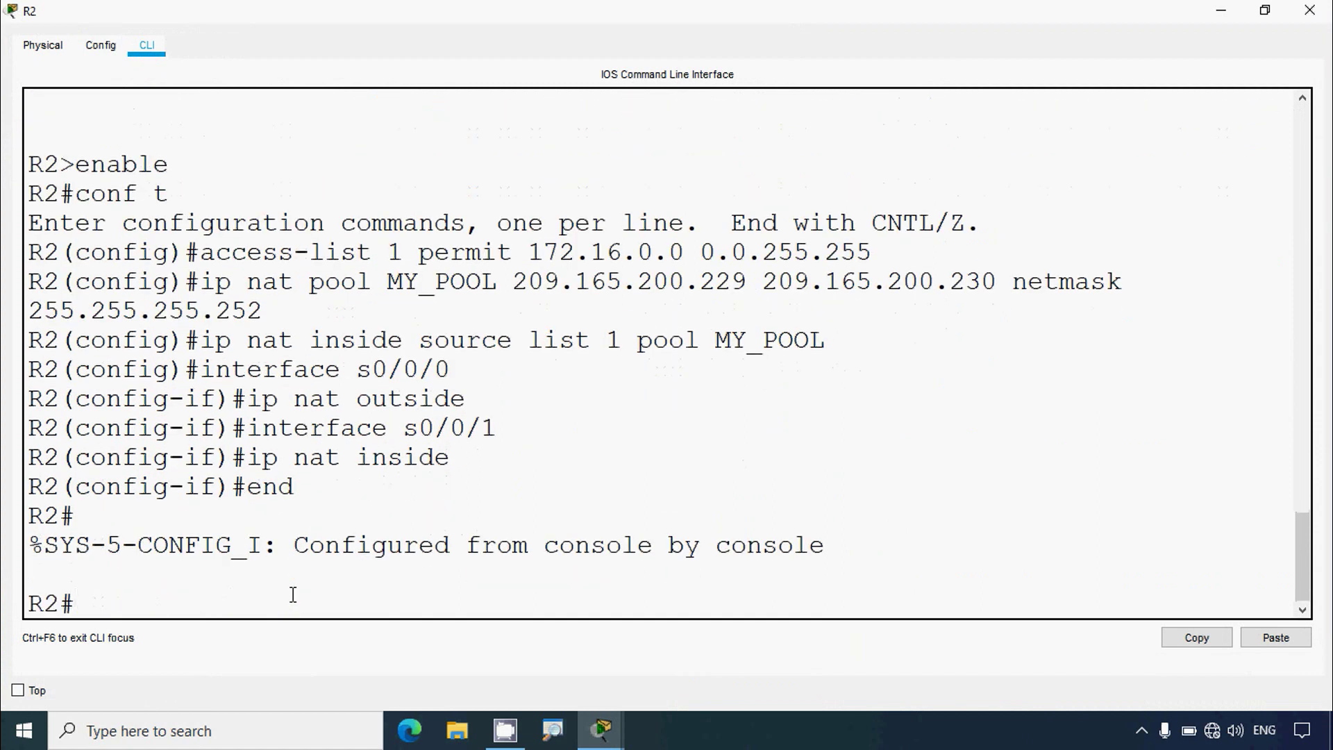
text(show ip nat translations)
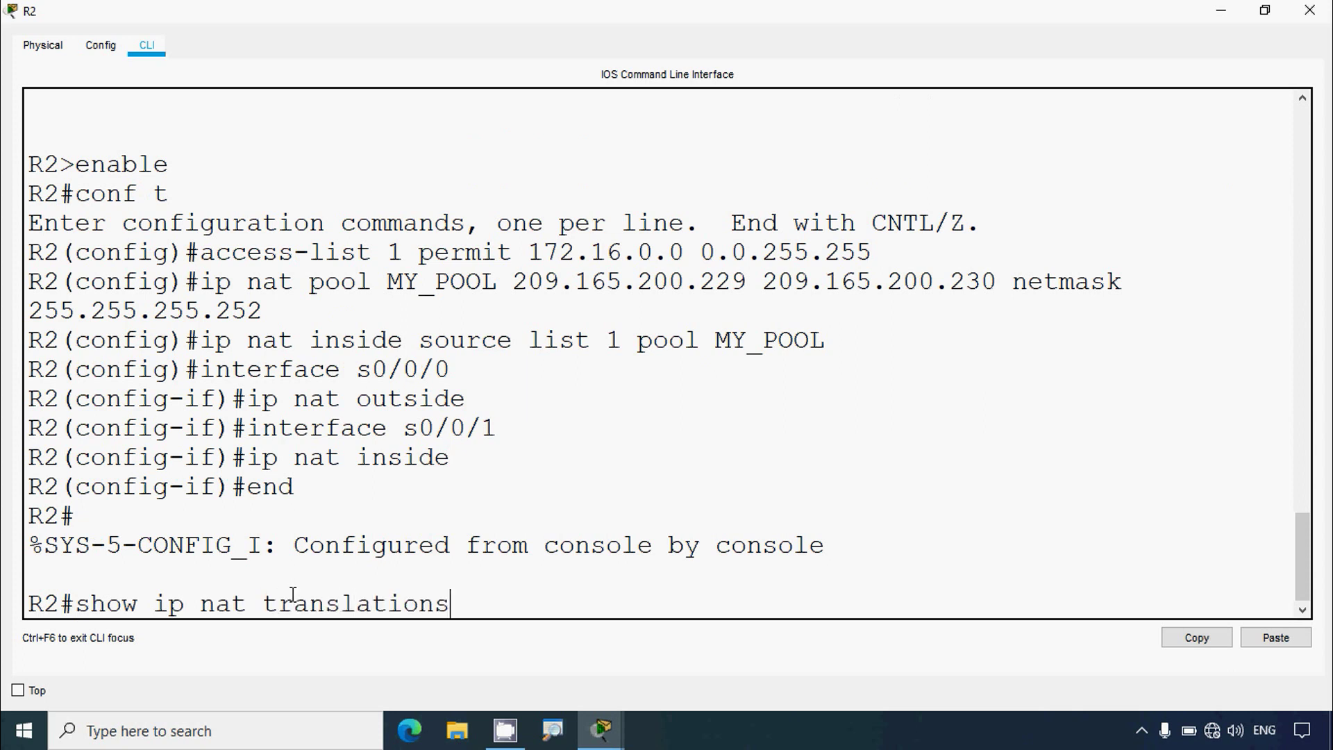
key(Return)
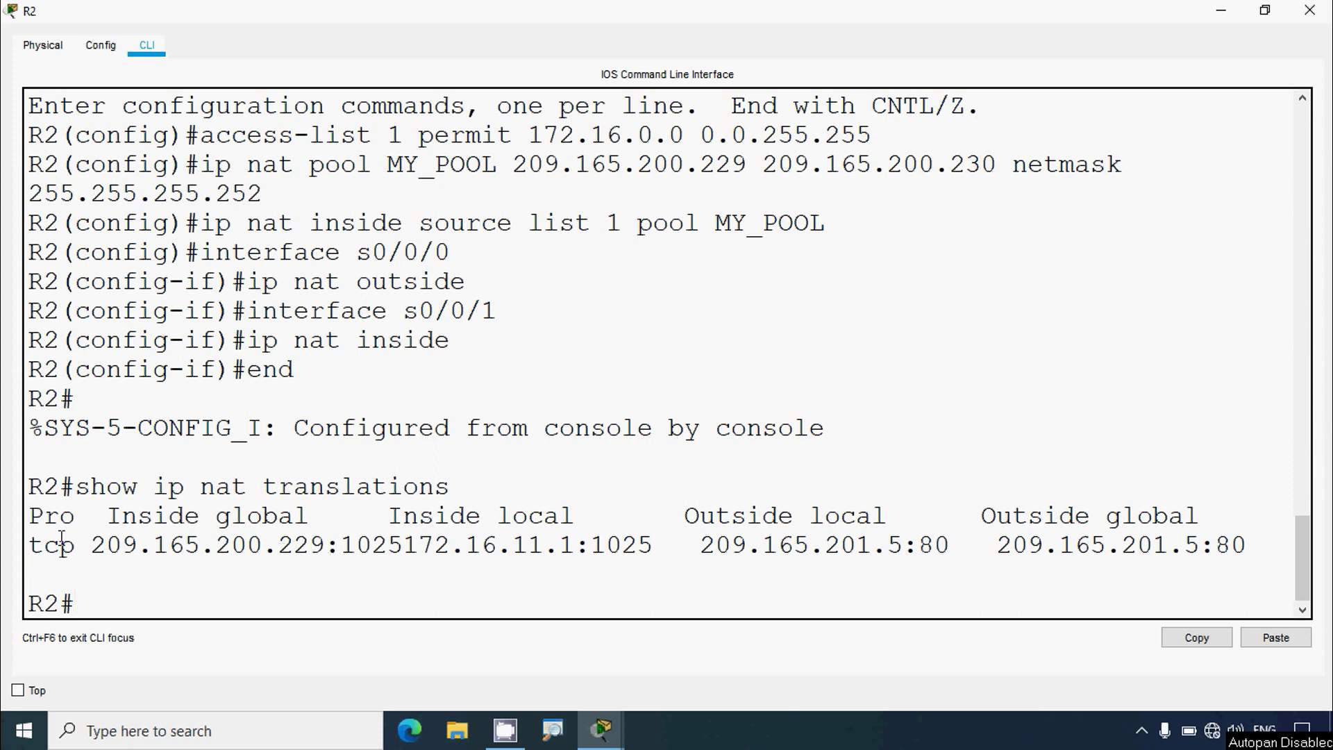
- Examine the protocol and the inside local address and port in R2's NAT translation, comparing the address with the topology
drag(75, 545, 27, 546)
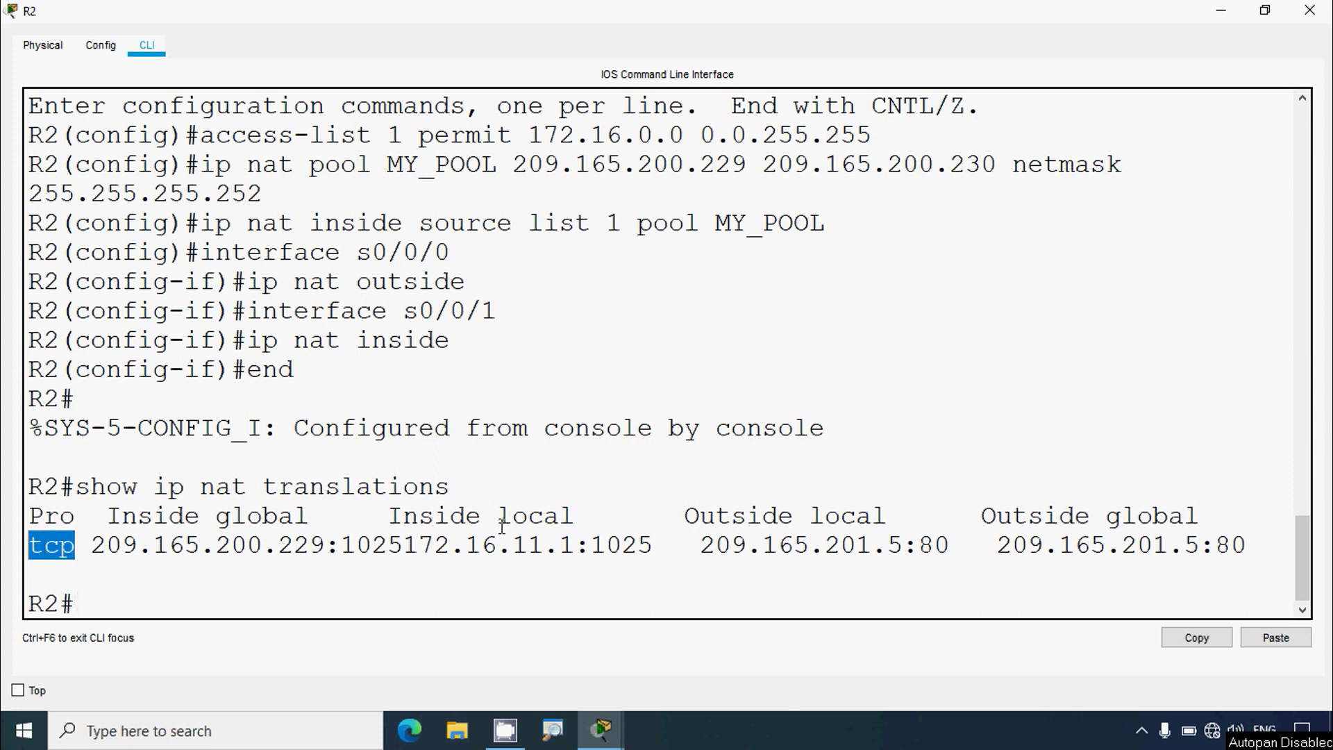
drag(393, 524, 569, 524)
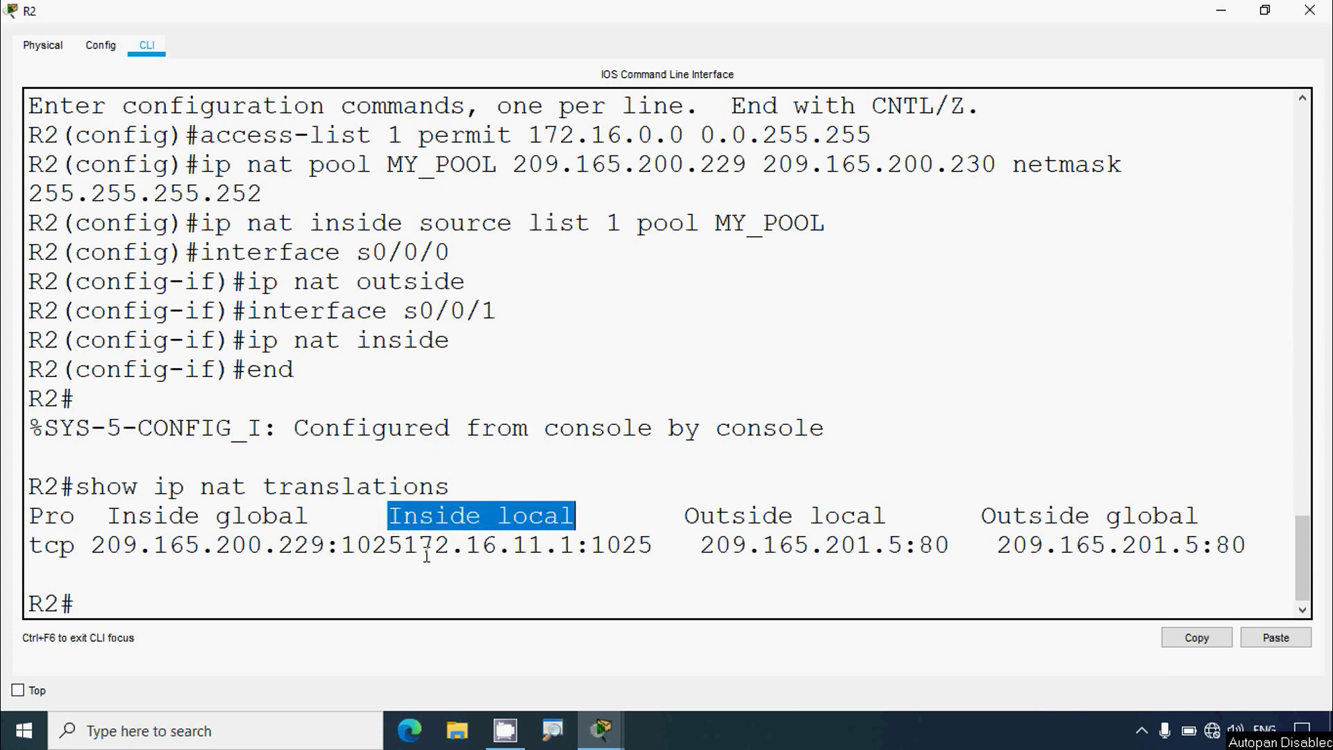
drag(404, 549, 576, 548)
click(1221, 11)
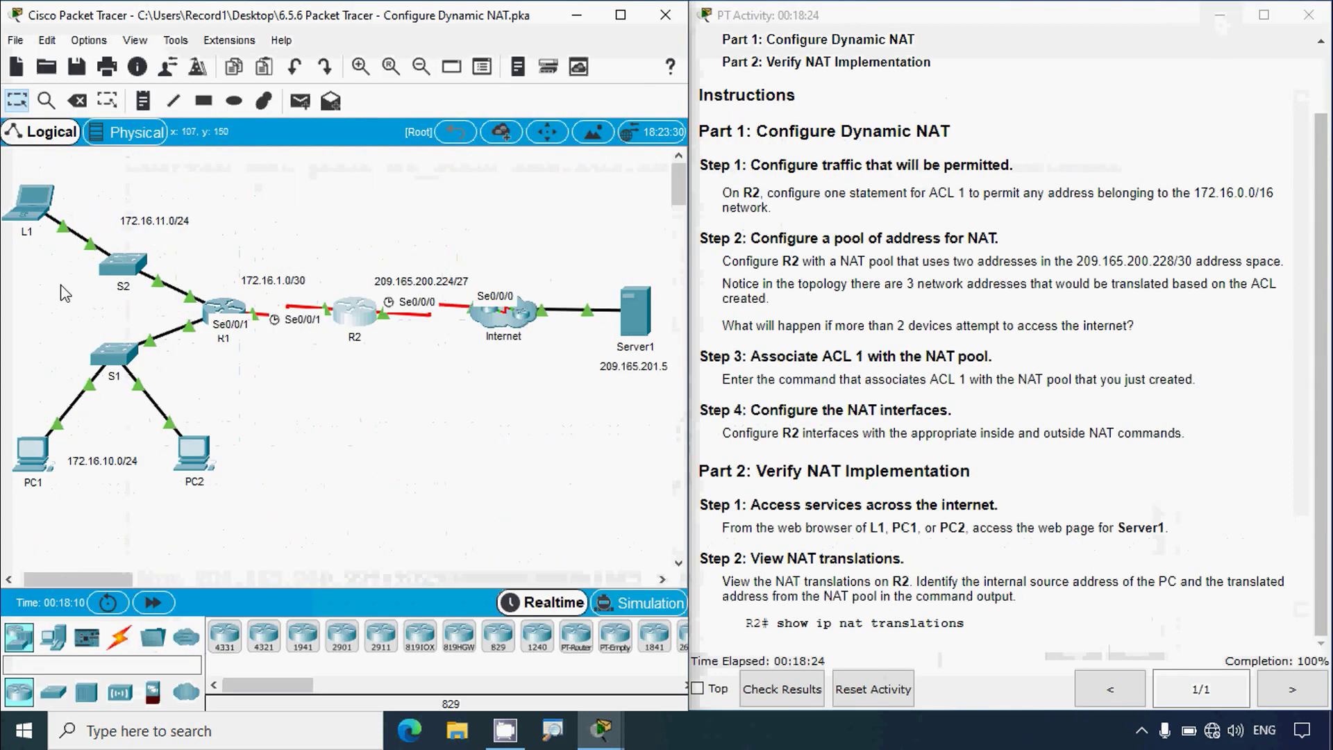
click(366, 329)
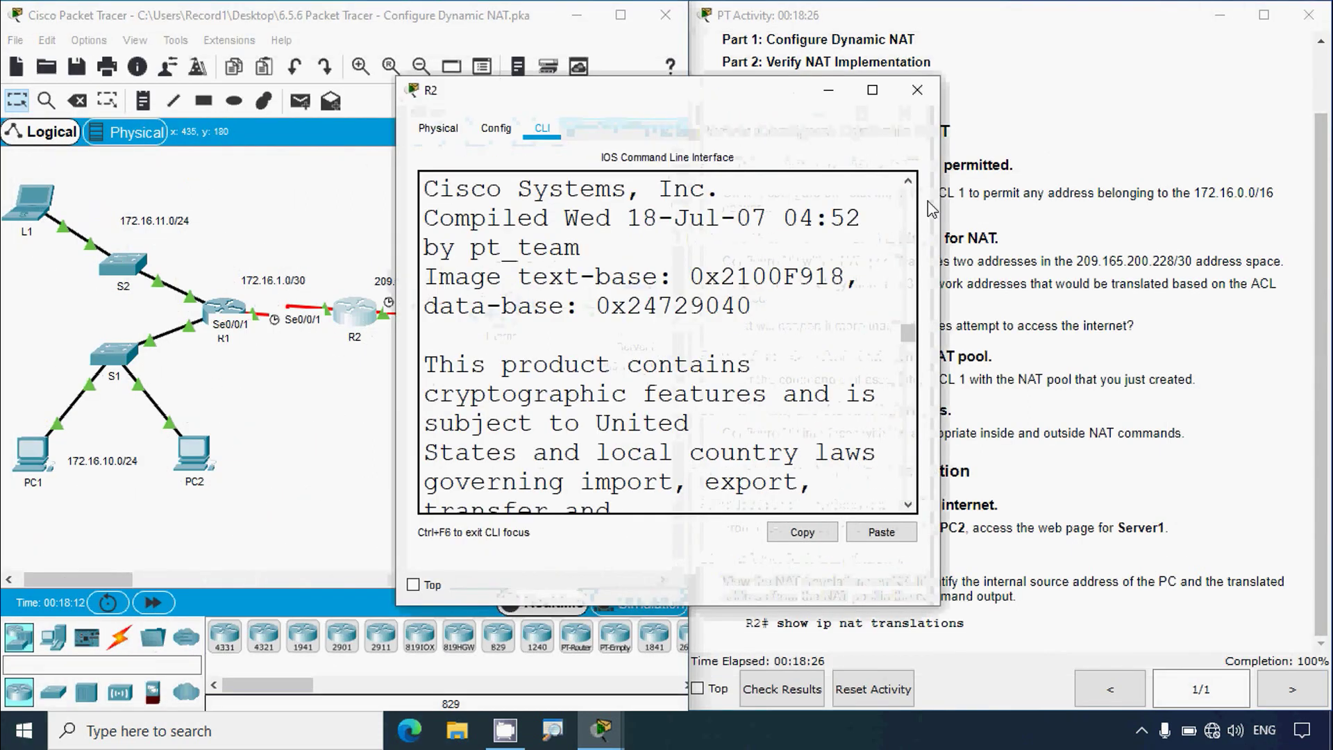
click(862, 97)
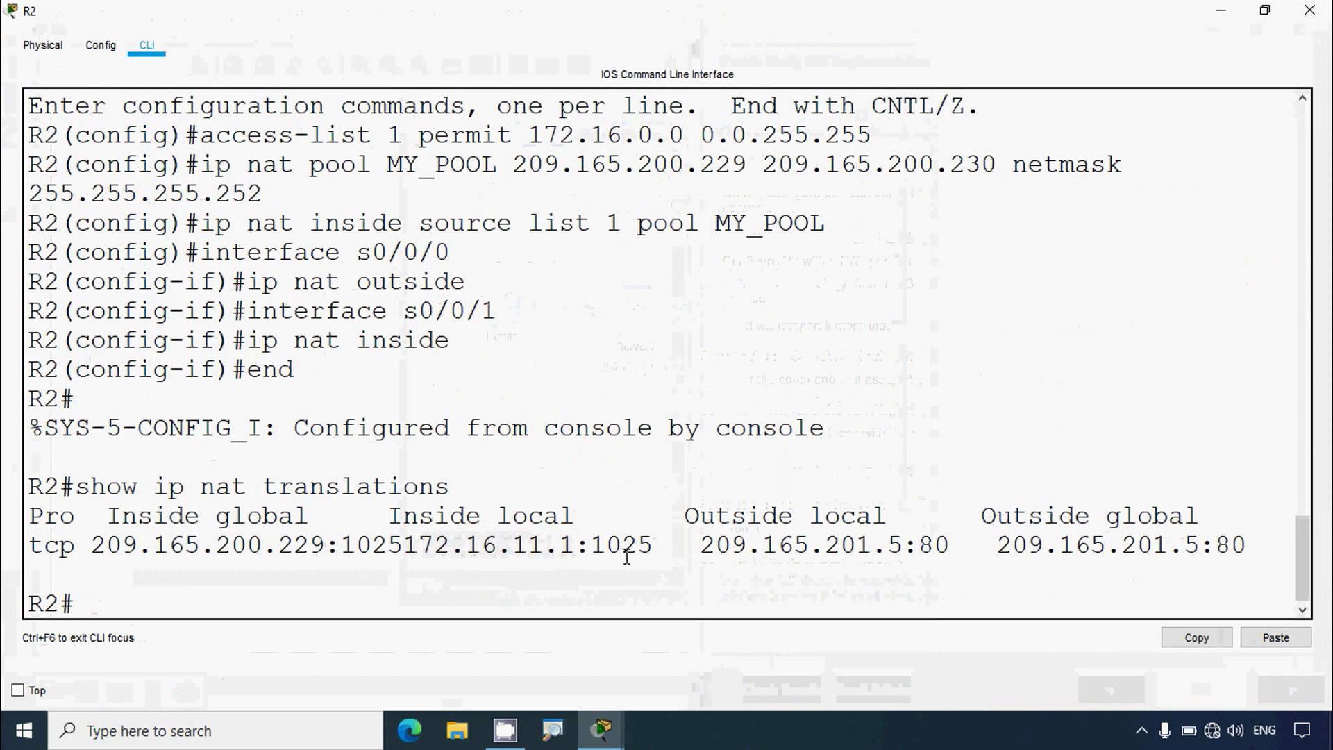
drag(654, 549, 592, 546)
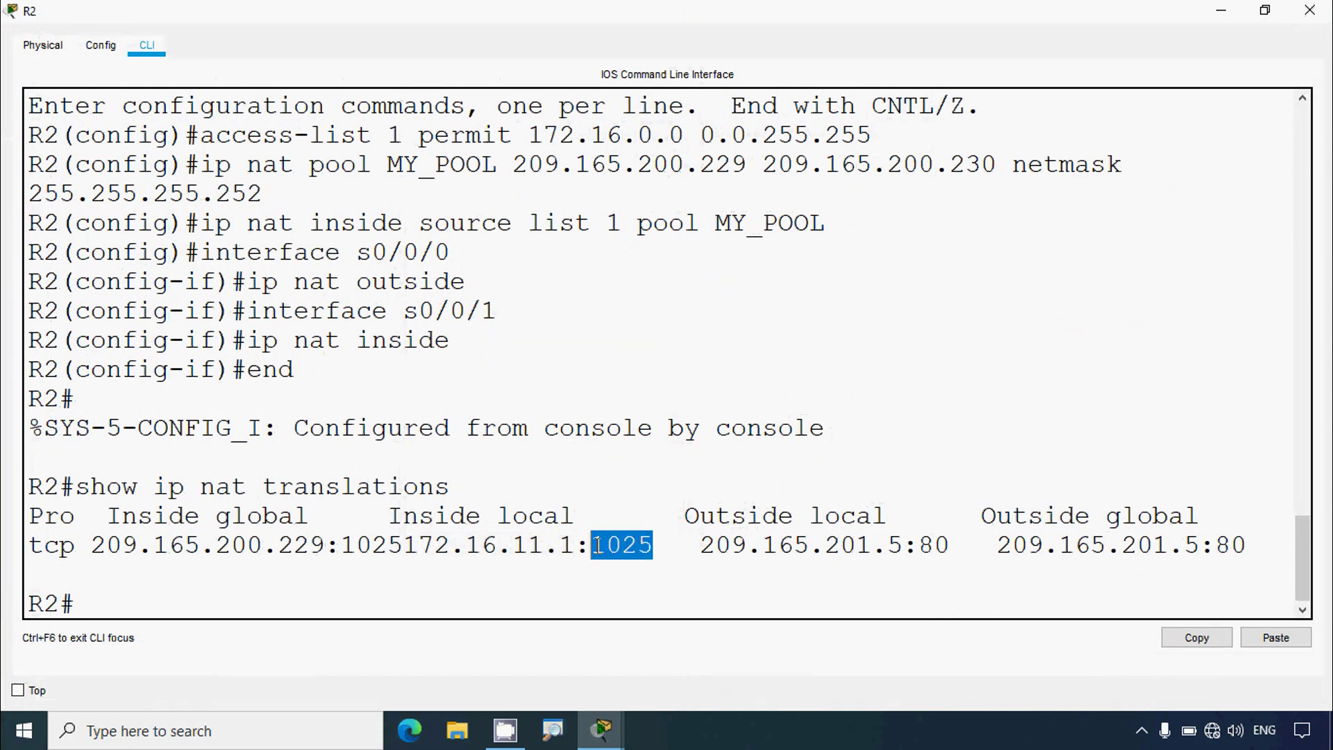
- Examine the inside global address of the translation and compare it with the address range in the MY_POOL command
drag(109, 517, 305, 517)
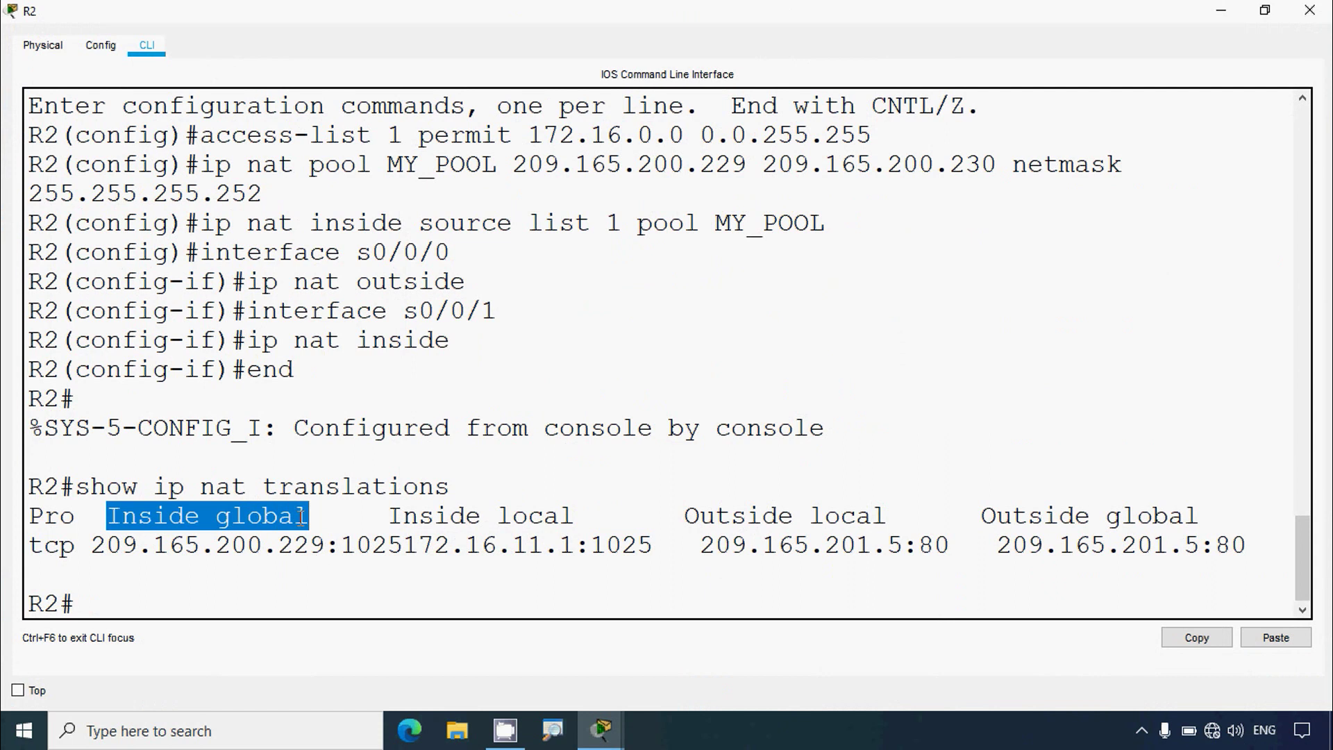
drag(278, 546, 326, 547)
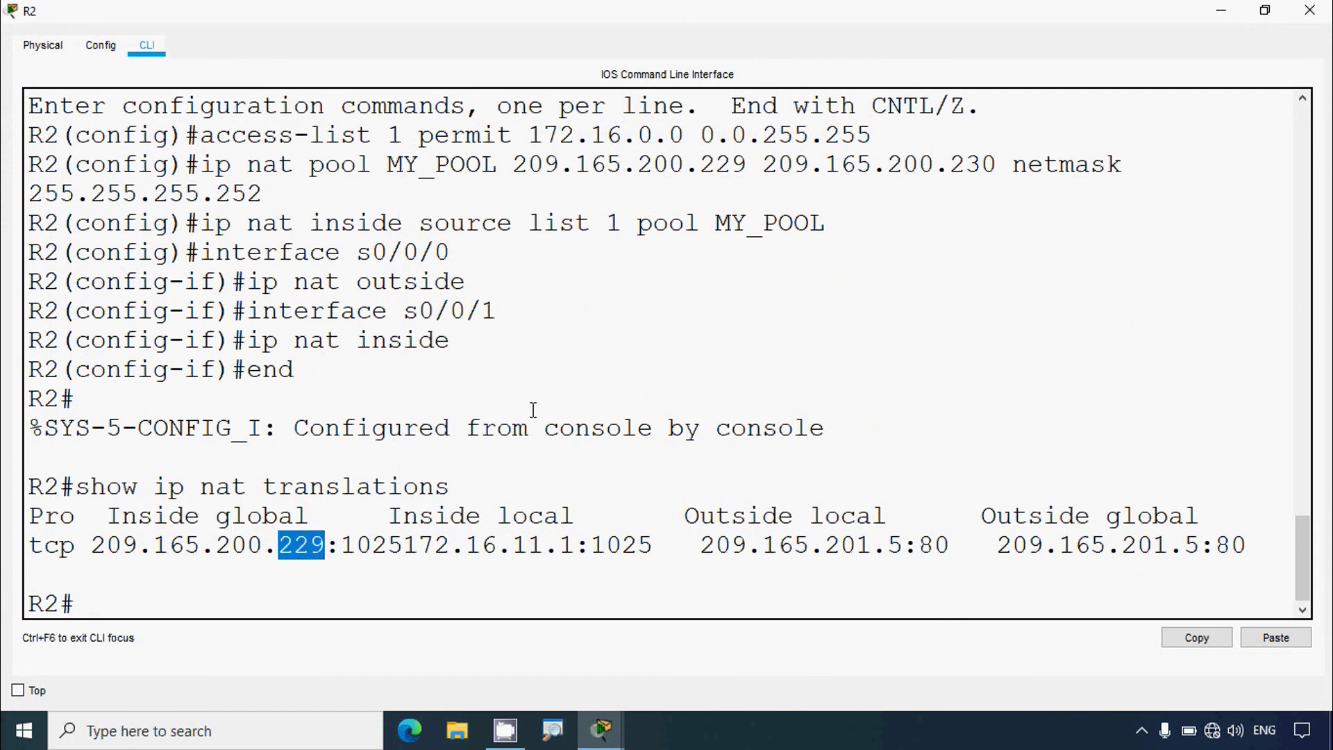
scroll(533, 409, up, 1)
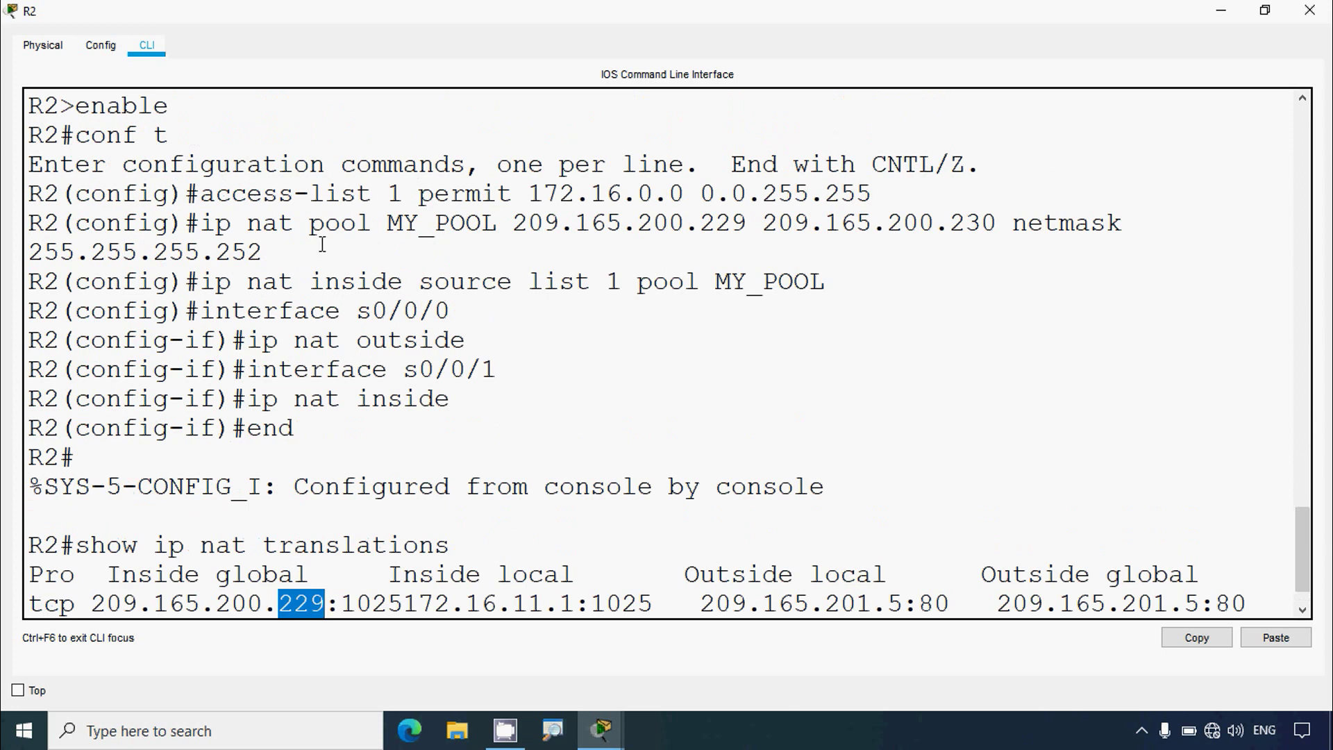
drag(216, 226, 999, 229)
click(576, 226)
scroll(861, 336, down, 1)
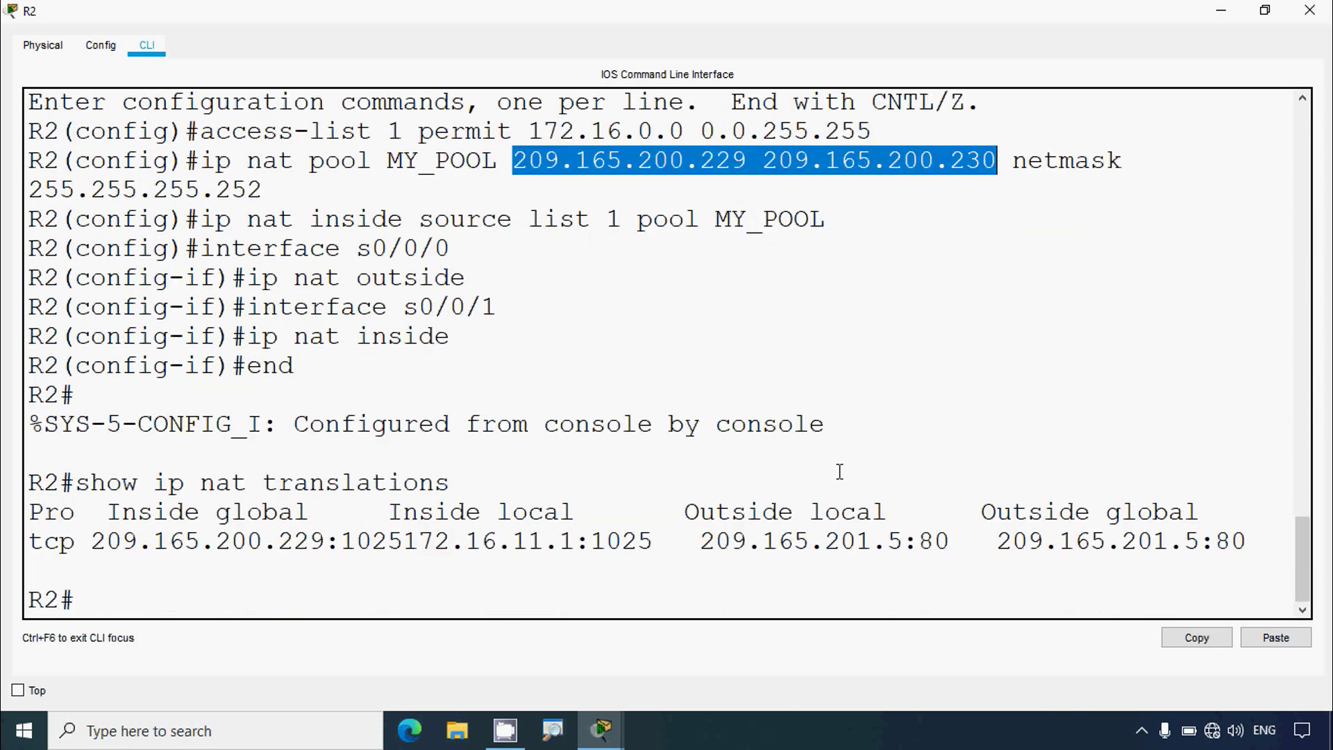
- Examine the outside local and outside global addresses and ports in the translation, and recheck the inside local entry
drag(685, 513, 887, 513)
drag(700, 541, 1185, 512)
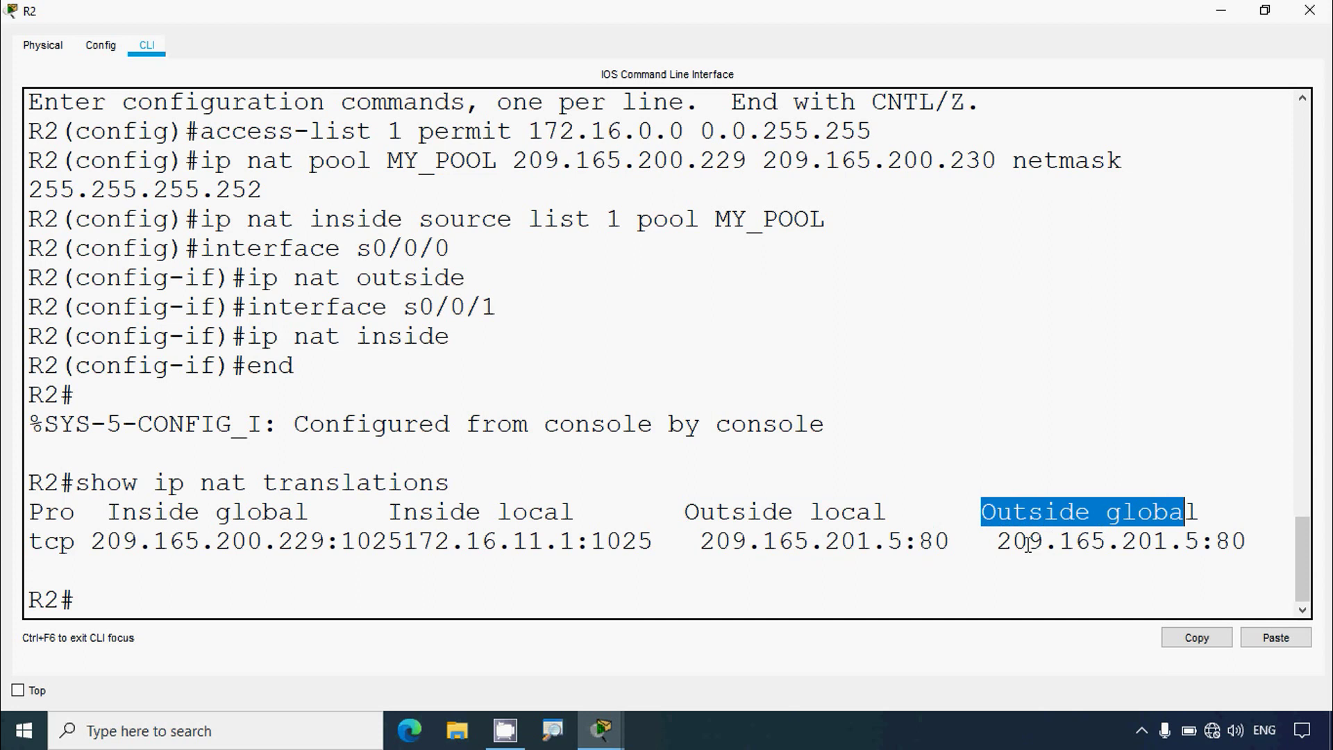
drag(997, 541, 1222, 541)
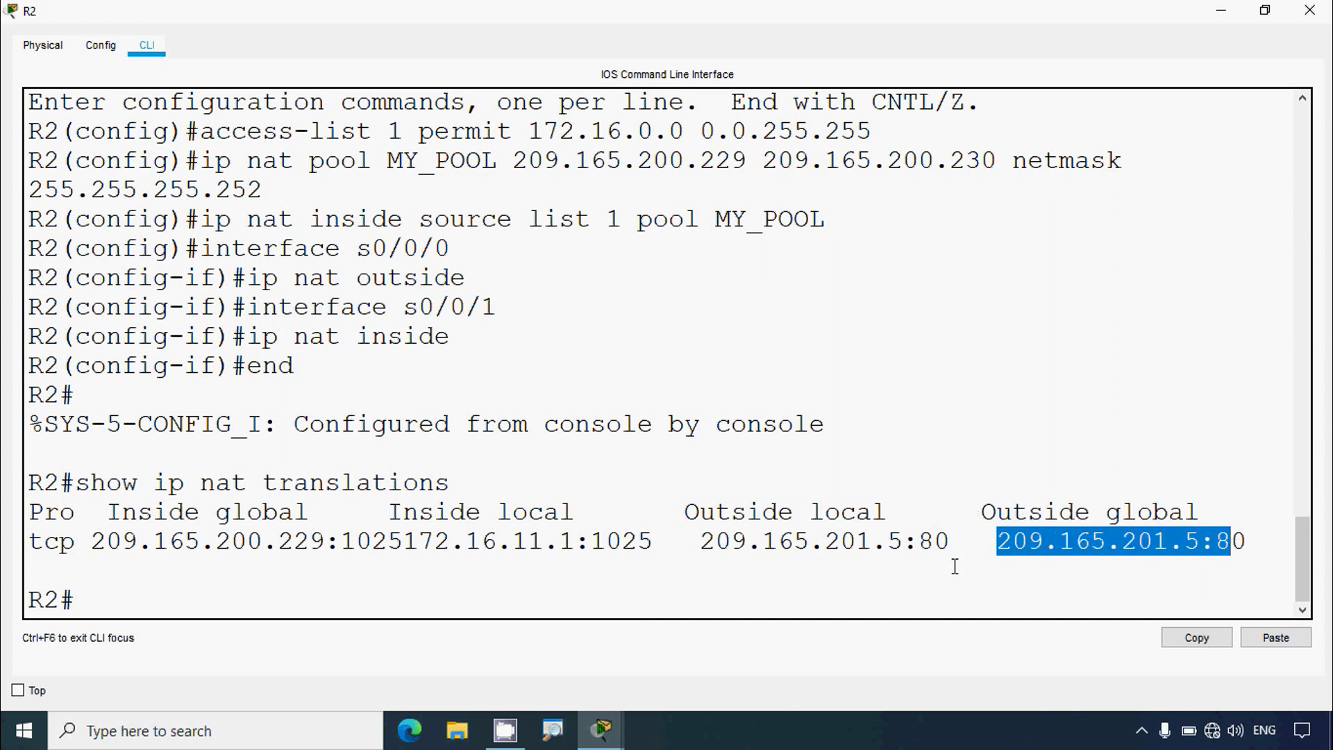
click(954, 567)
drag(953, 542, 924, 545)
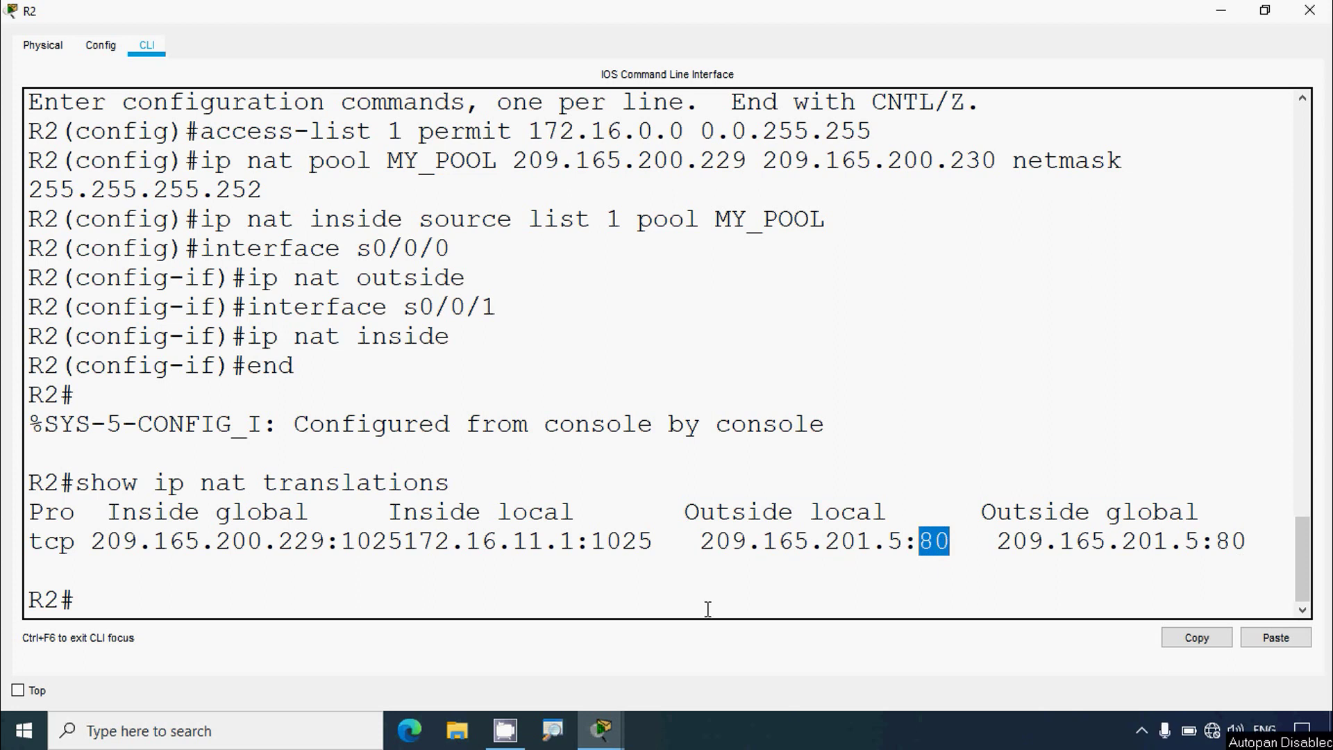
drag(409, 548, 653, 541)
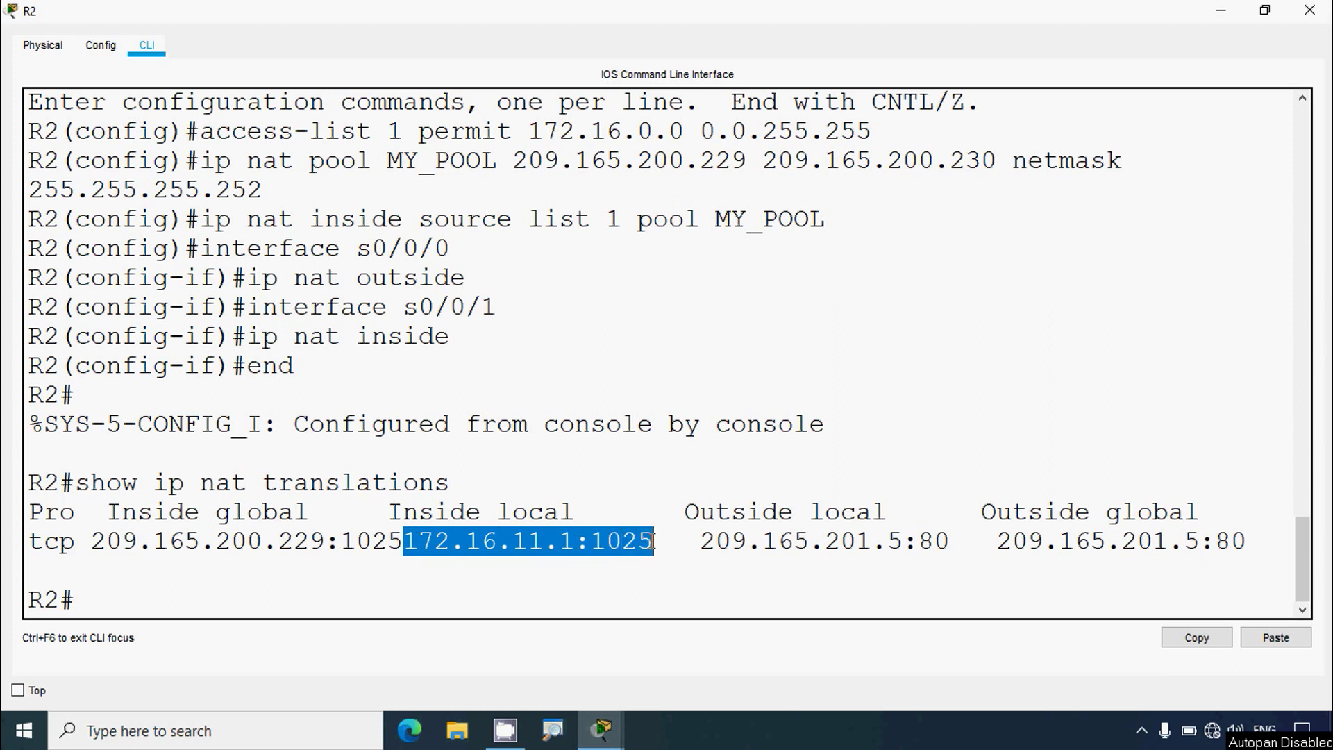
- Match the inside local address with its translated inside global address in R2's NAT translation, and close R2's window to return to the activity instructions
click(589, 265)
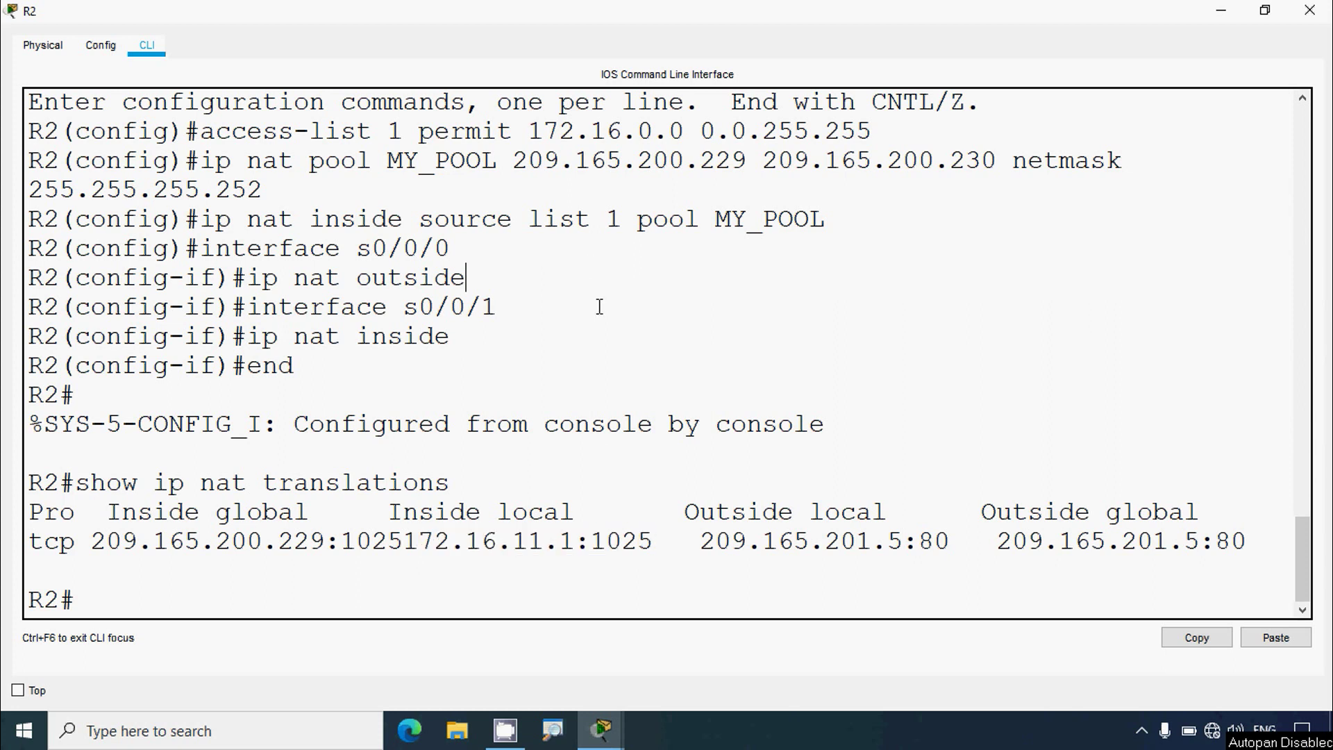
drag(411, 550, 623, 542)
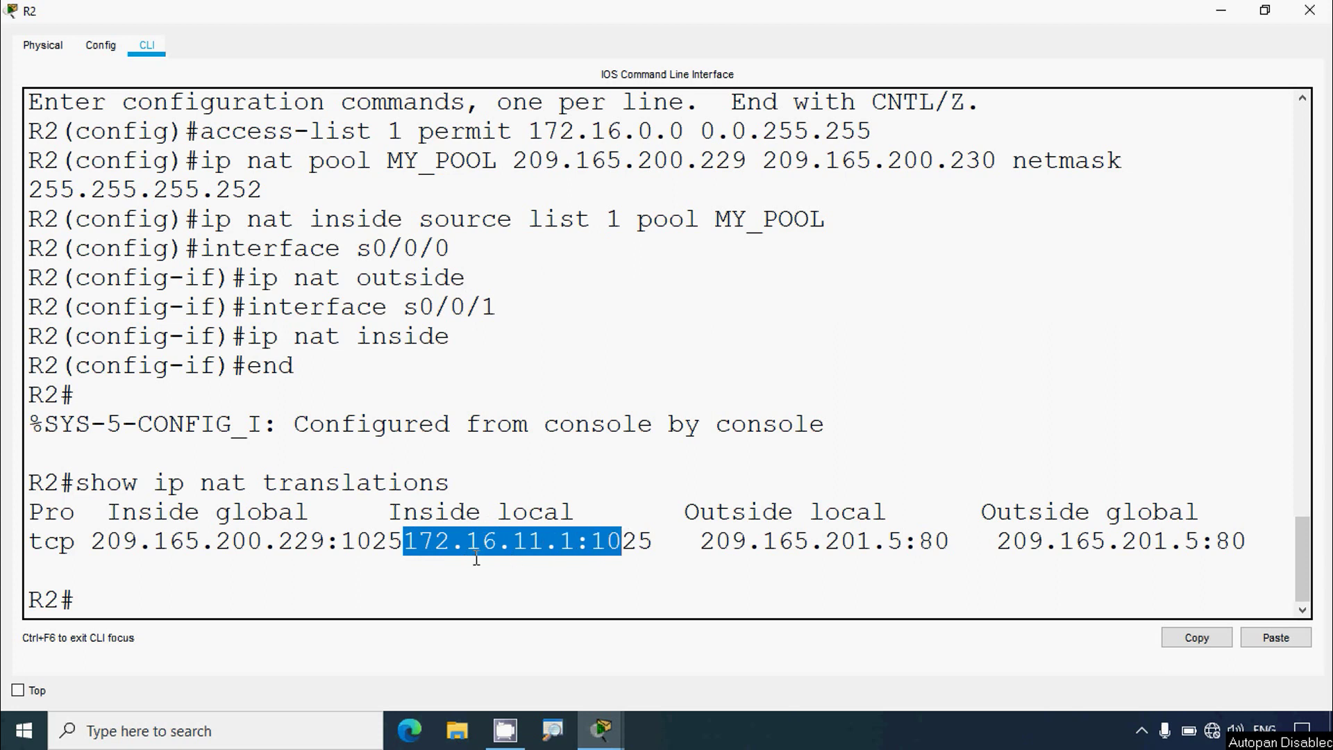
click(152, 549)
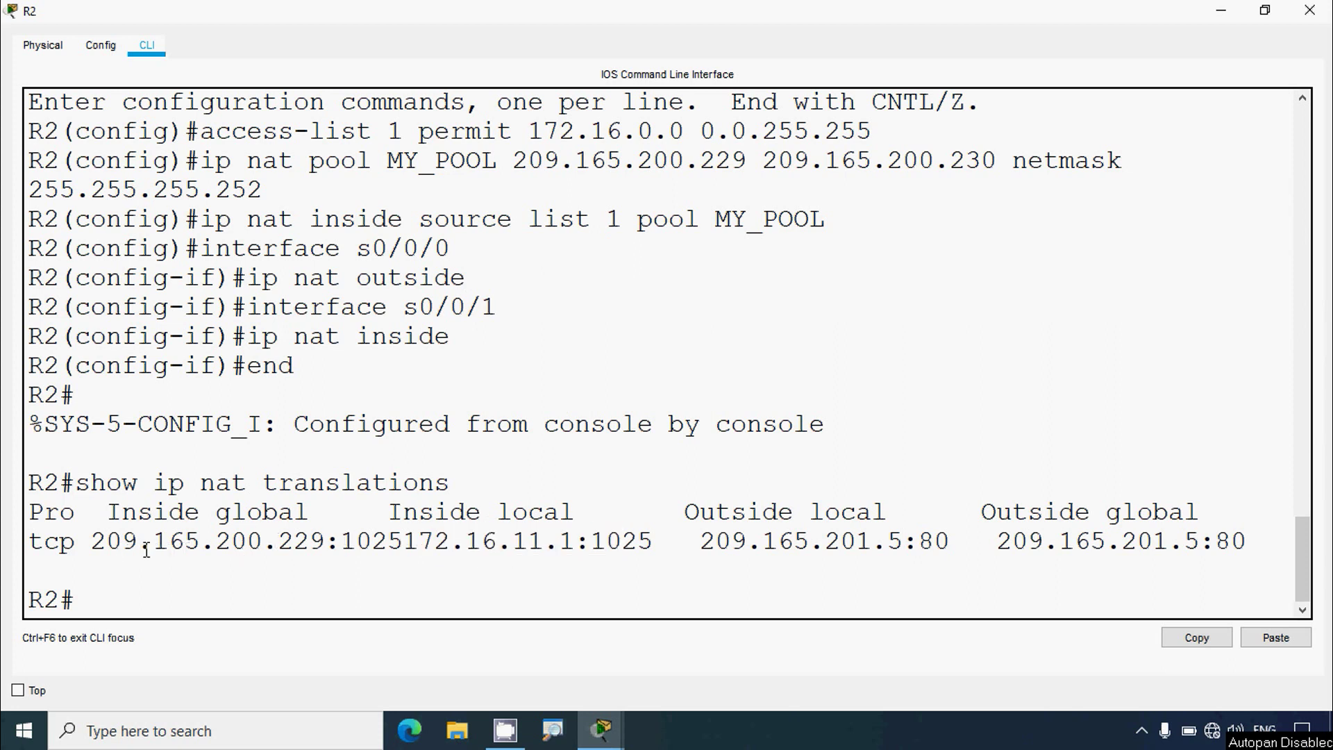
drag(92, 541, 315, 549)
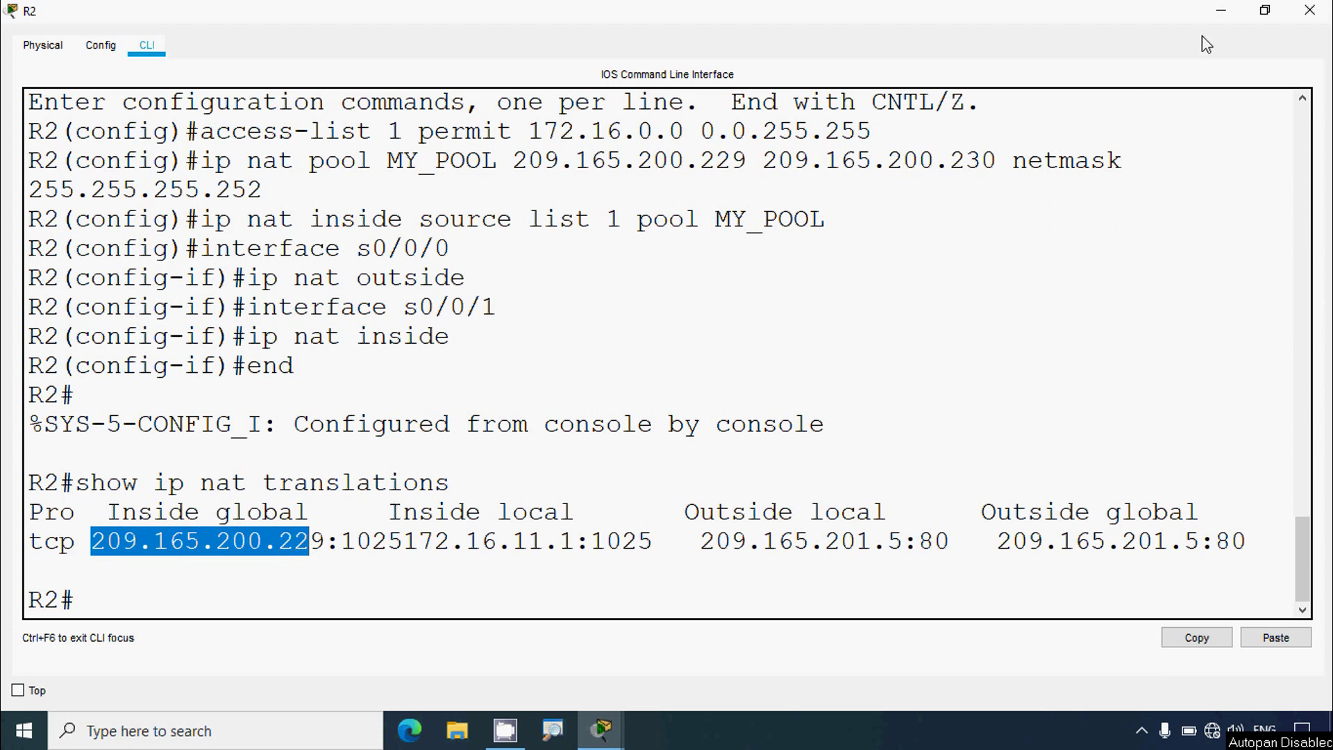
click(1309, 9)
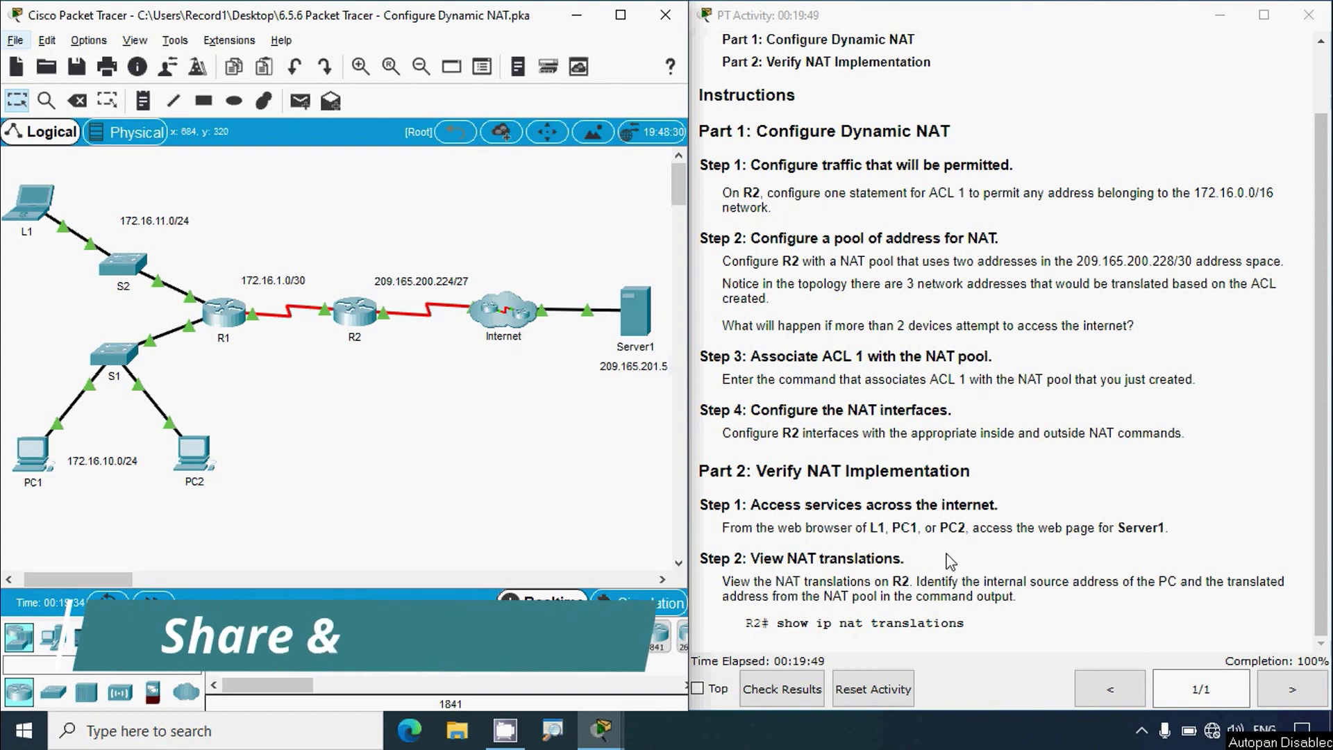
drag(1314, 430, 1314, 342)
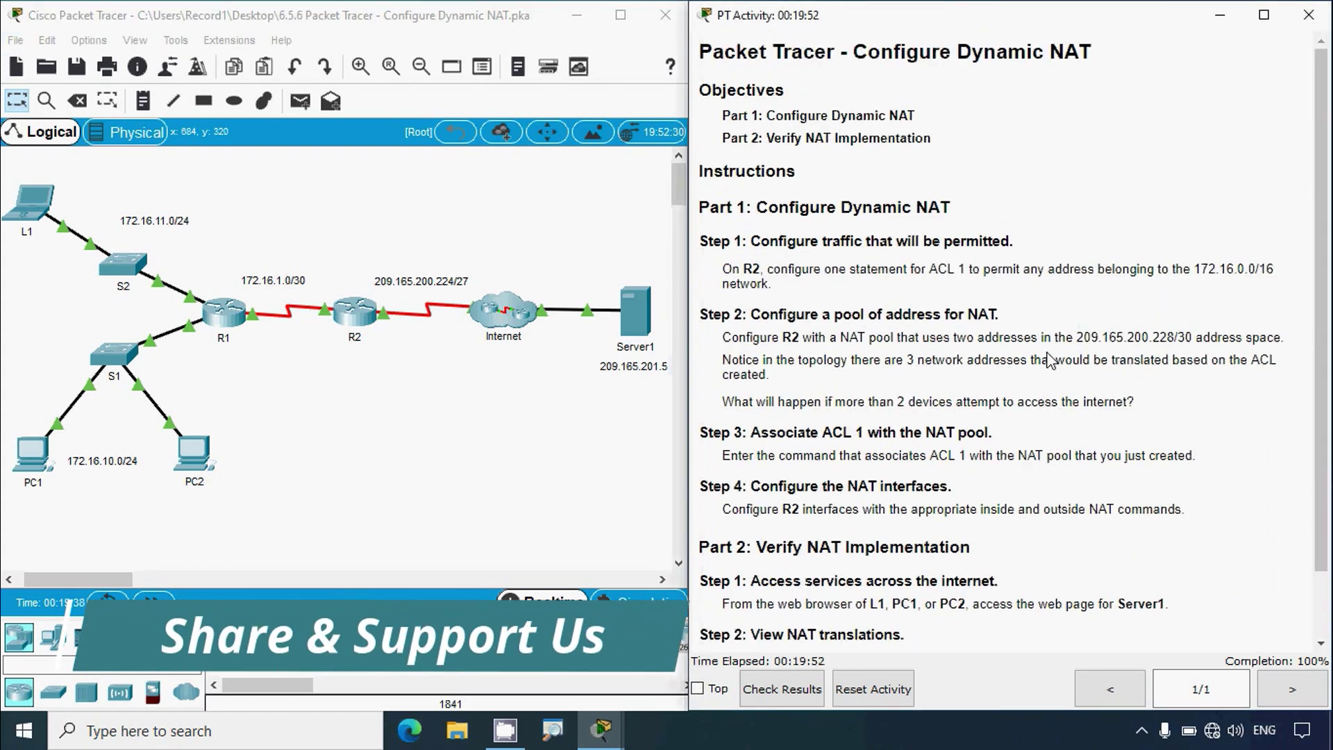